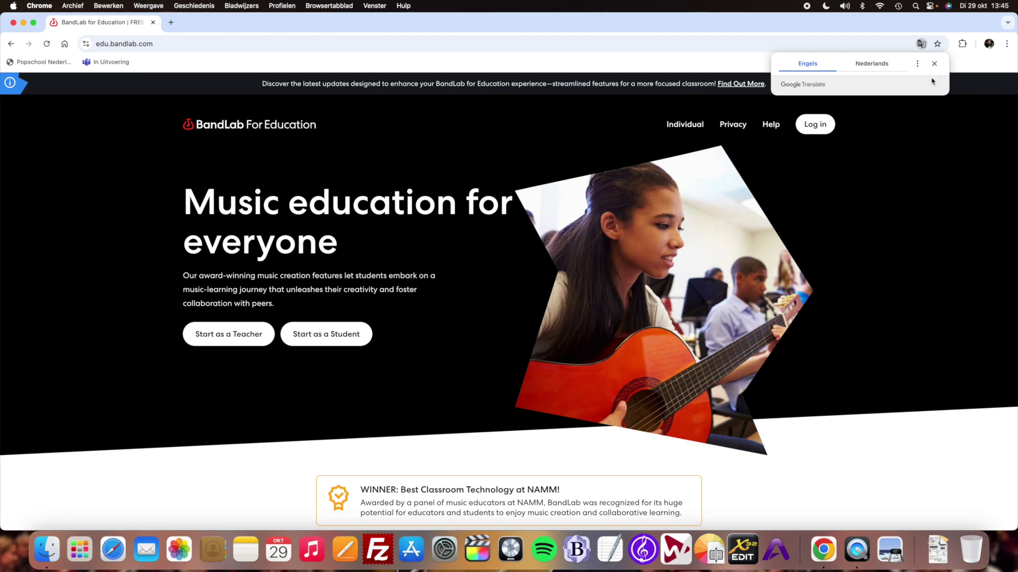
- Dismiss the translation prompt and log in with the saved student account's username and password
left_click(934, 65)
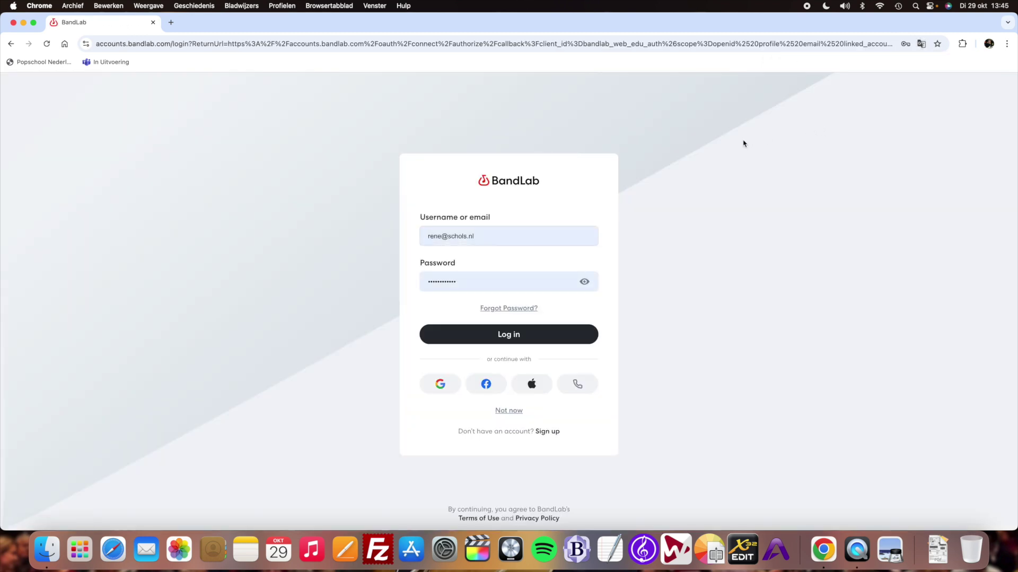
left_click(549, 234)
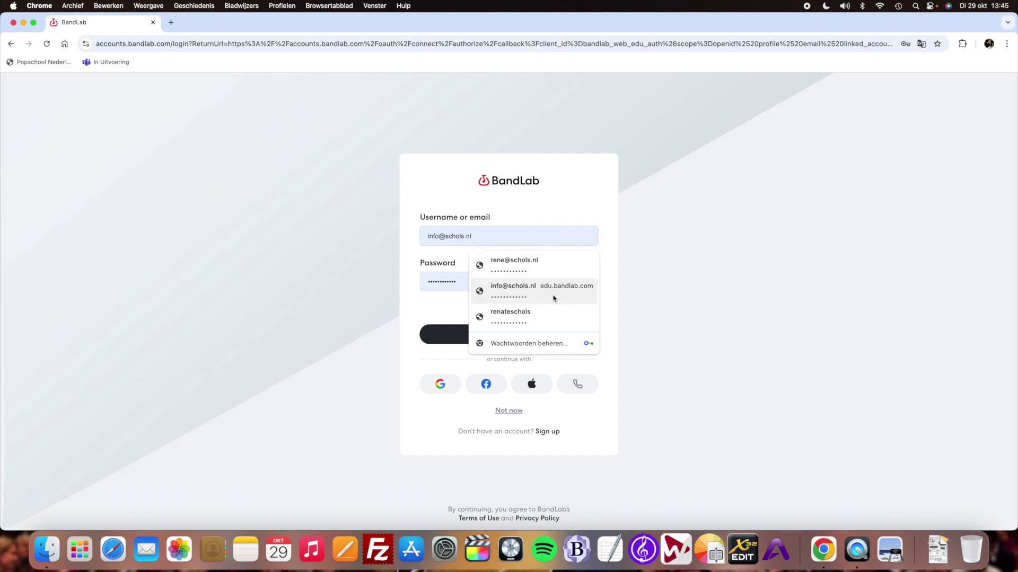
left_click(545, 318)
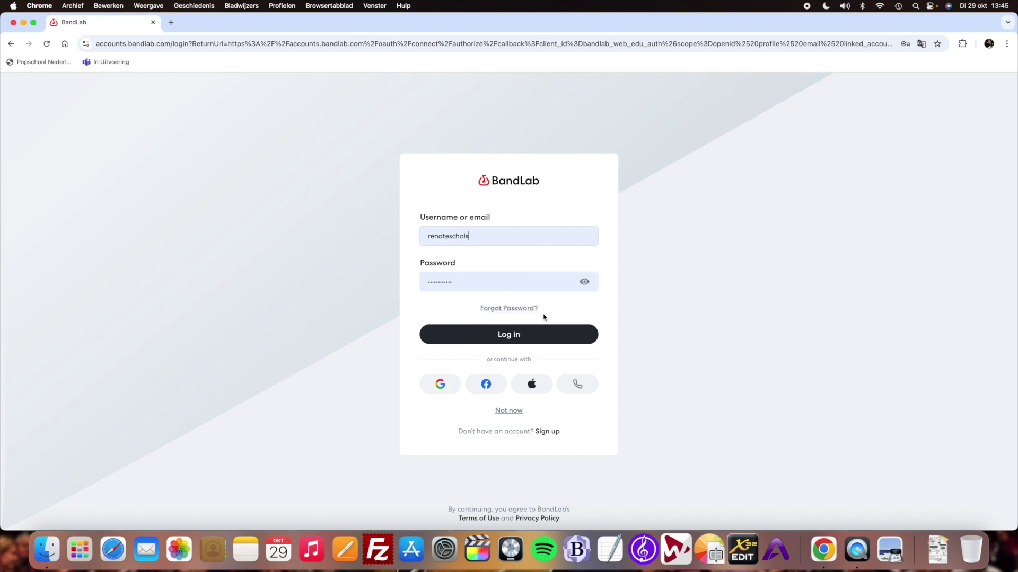
left_click(515, 335)
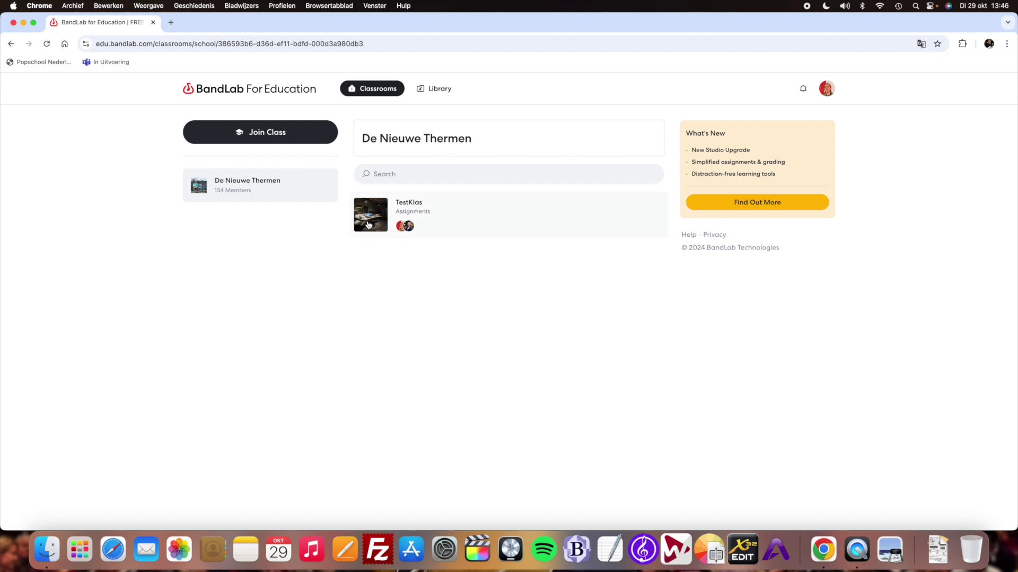
- Open the Feliz Navidad assignment in the TestKlas classroom and start it from the teacher's assignment
left_click(368, 224)
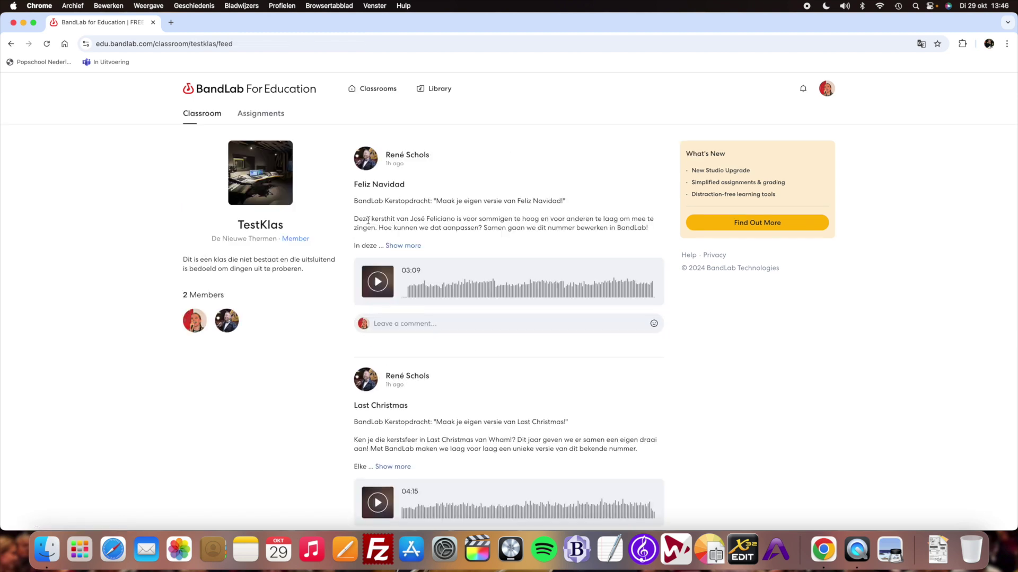
left_click(397, 189)
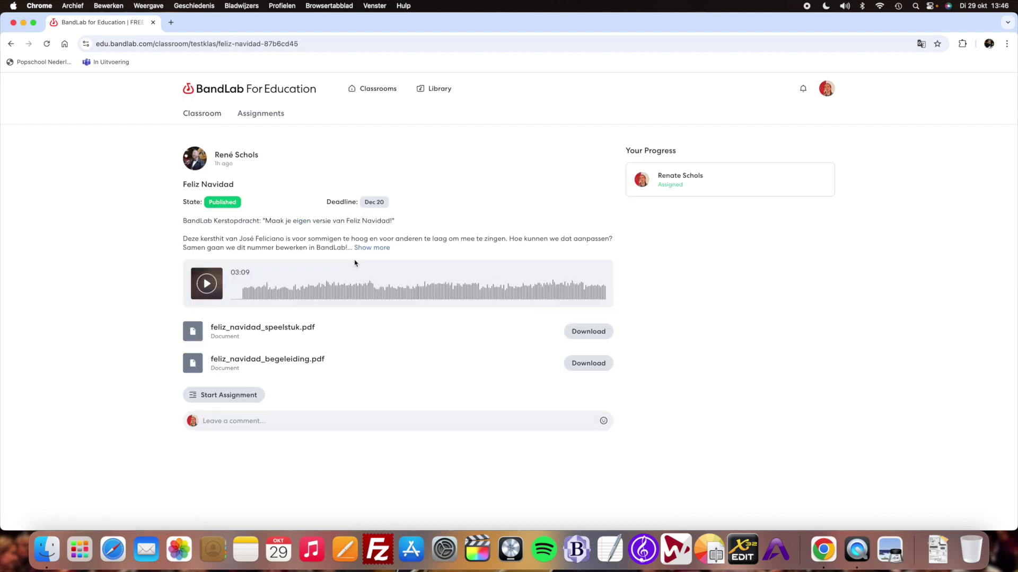
left_click(246, 395)
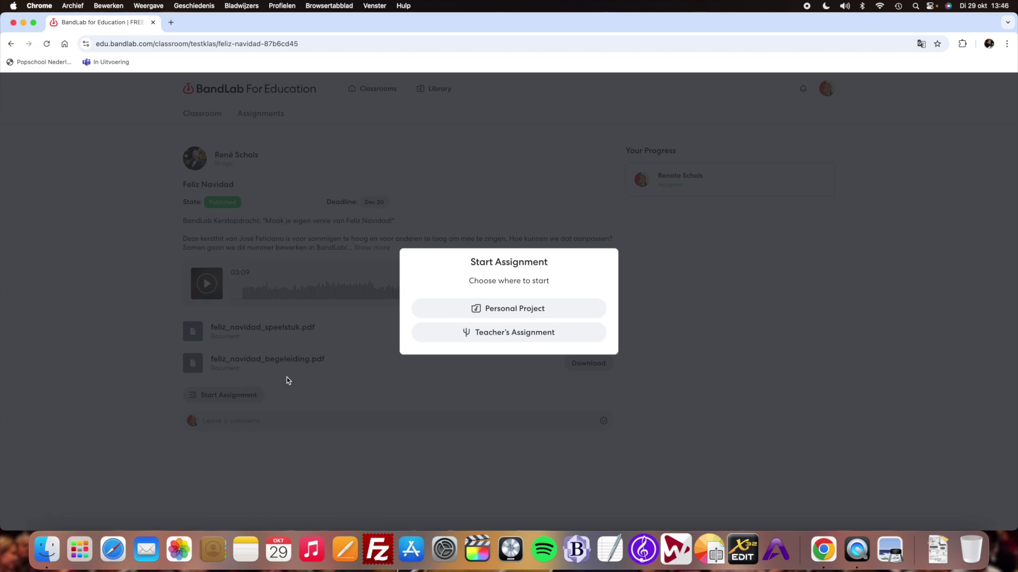
left_click(481, 334)
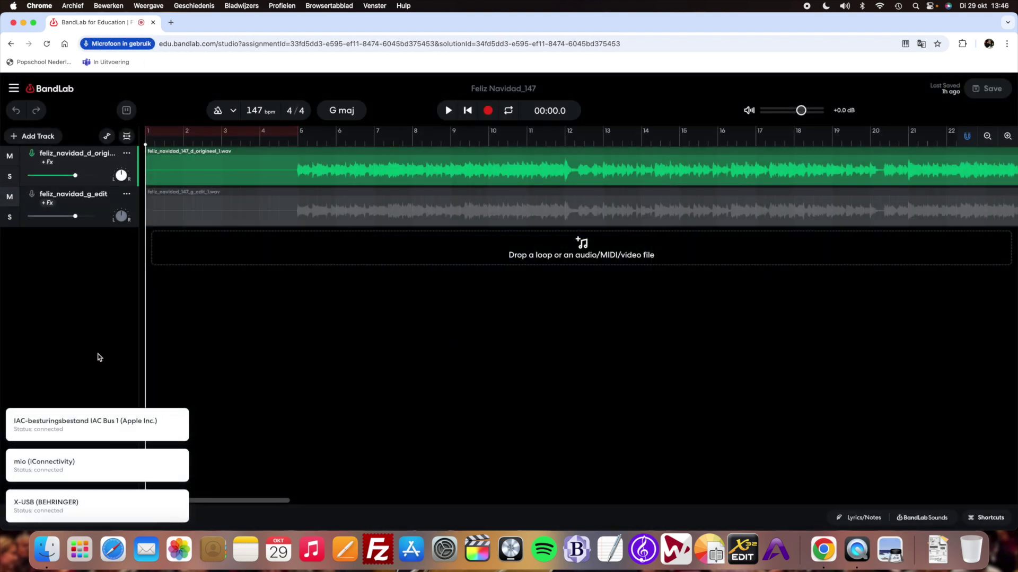
- Toggle the mute of the feliz_navidad_g_edit track and of the original track, restoring each one
left_click(10, 197)
left_click(11, 197)
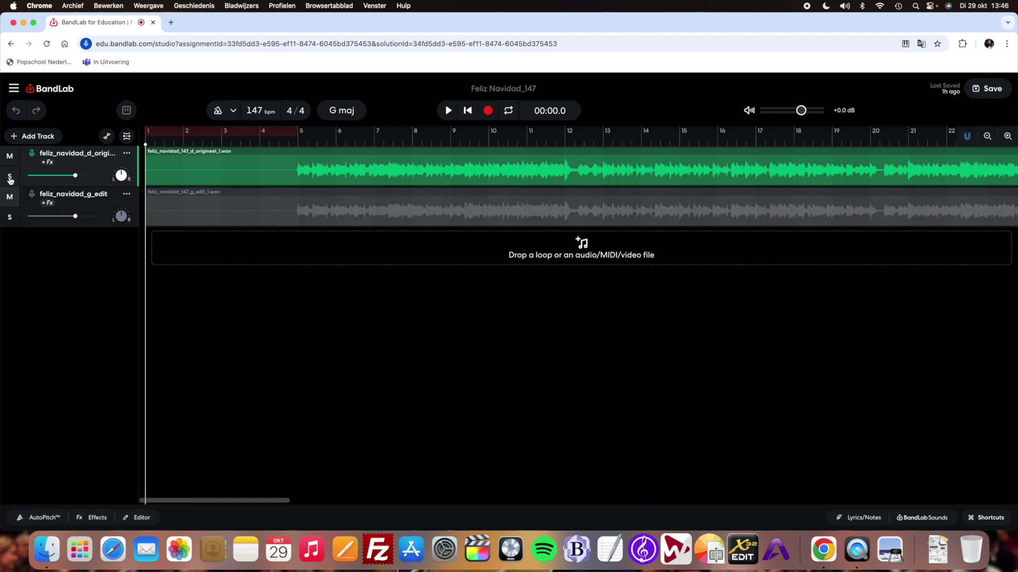
left_click(10, 157)
left_click(10, 156)
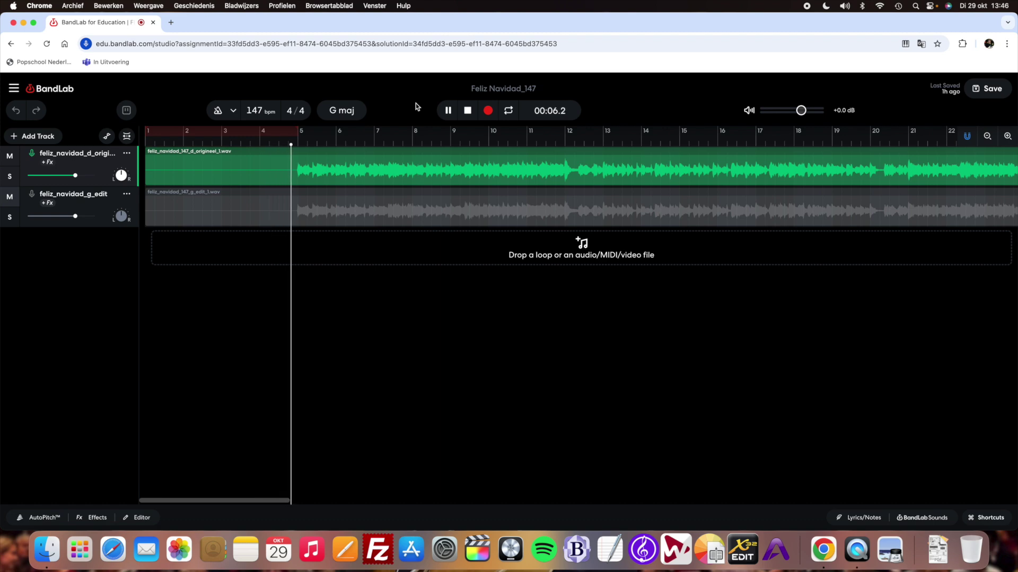
- Place the playhead at the start of bar 5 and add a Drum Machine track using the Empty beat starter
left_click(448, 110)
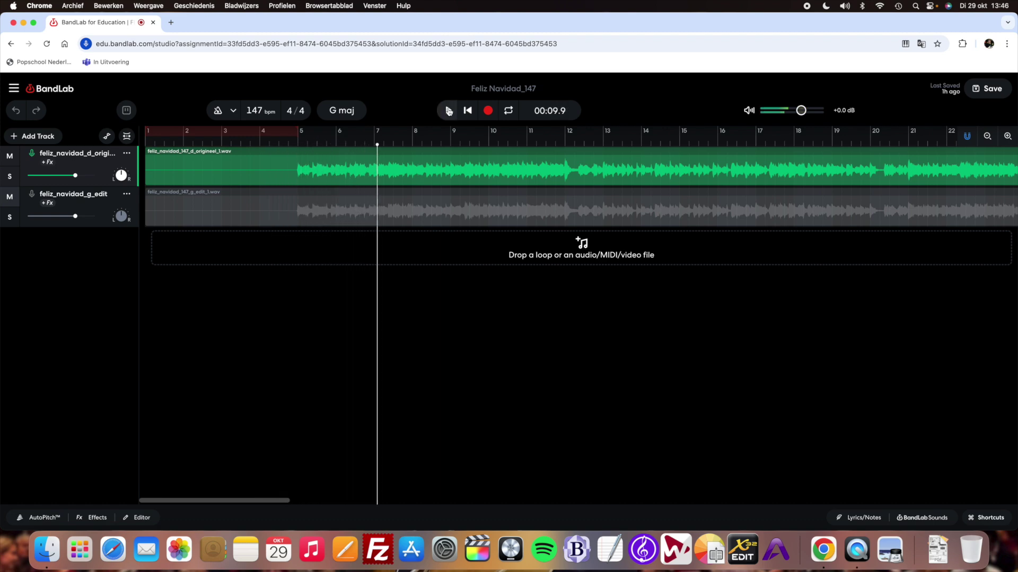
left_click(299, 144)
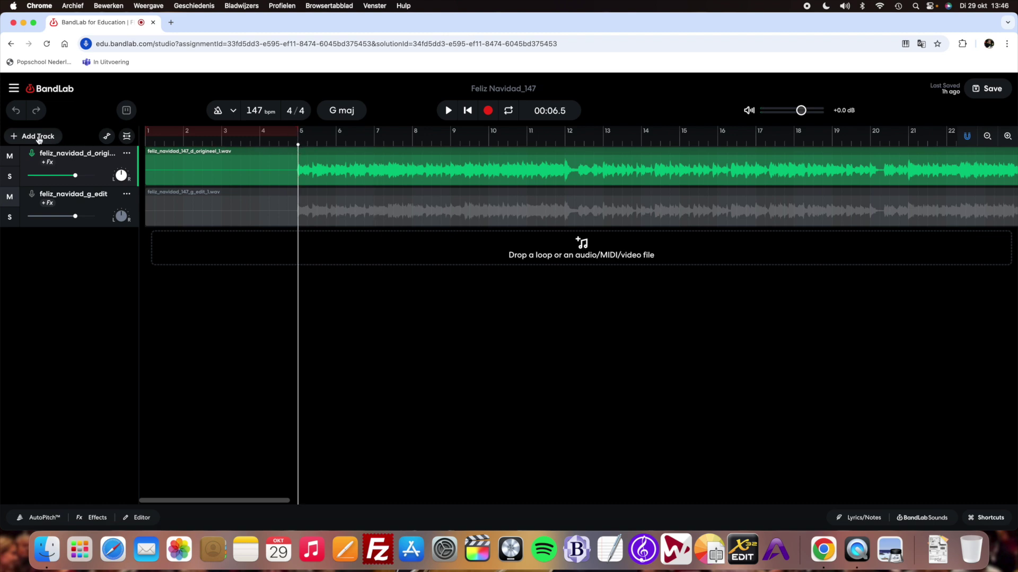
left_click(37, 138)
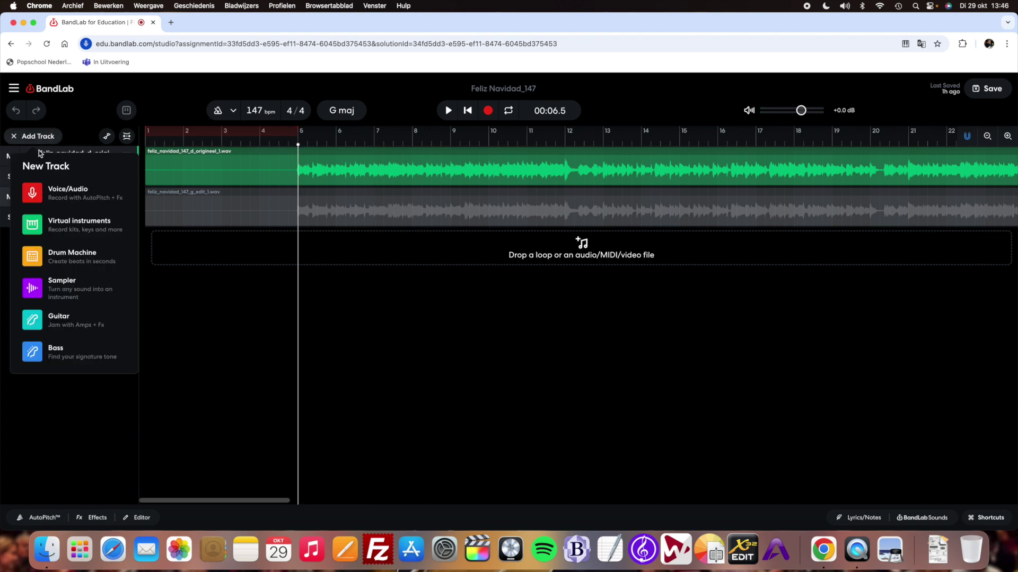
left_click(62, 259)
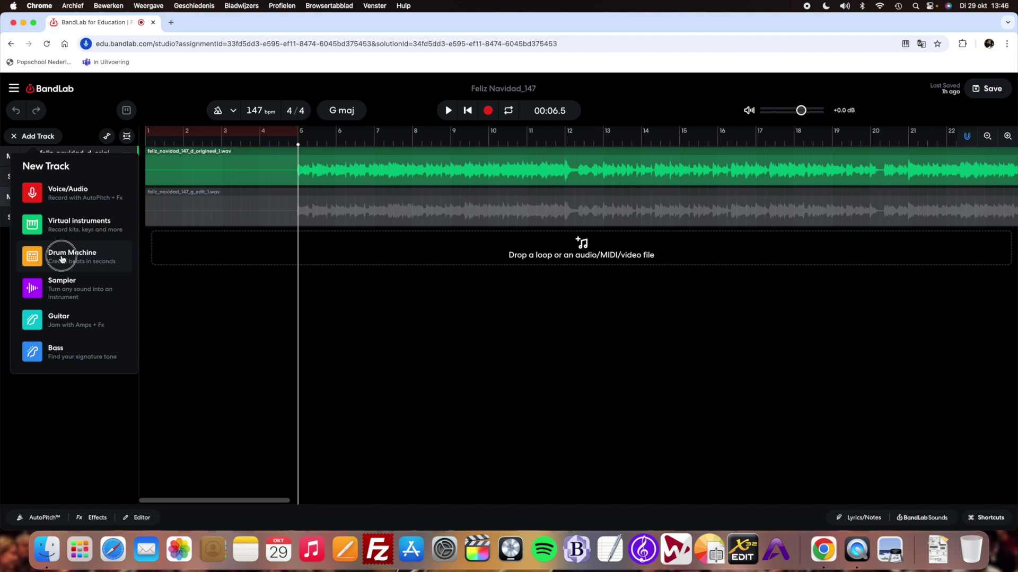
left_click(62, 259)
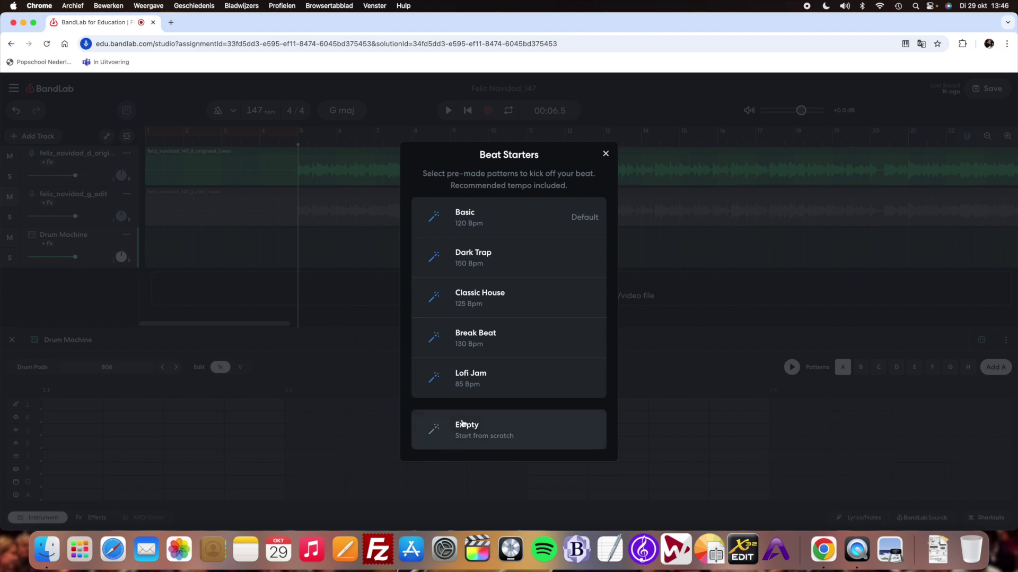
left_click(515, 425)
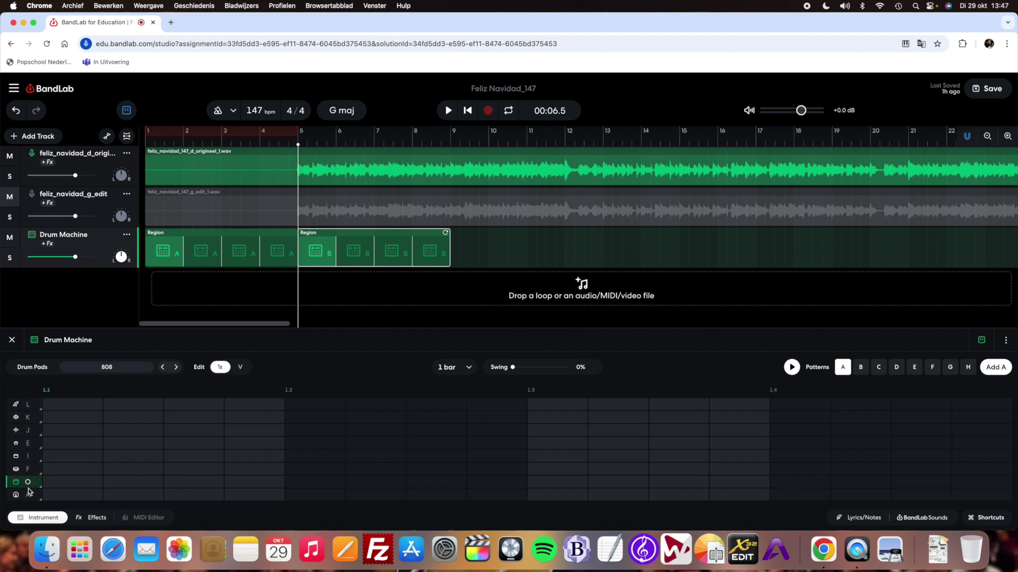
- Audition the 808 kit's drum sounds, alternating between the A and F pads
key("f")
key("a")
key("a")
key("a")
key("f")
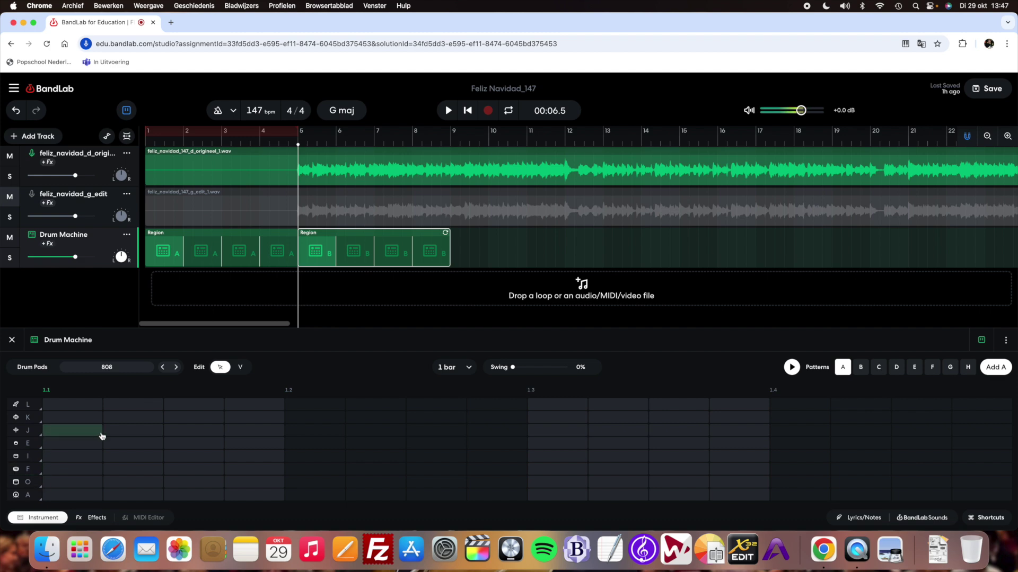
left_click(25, 494)
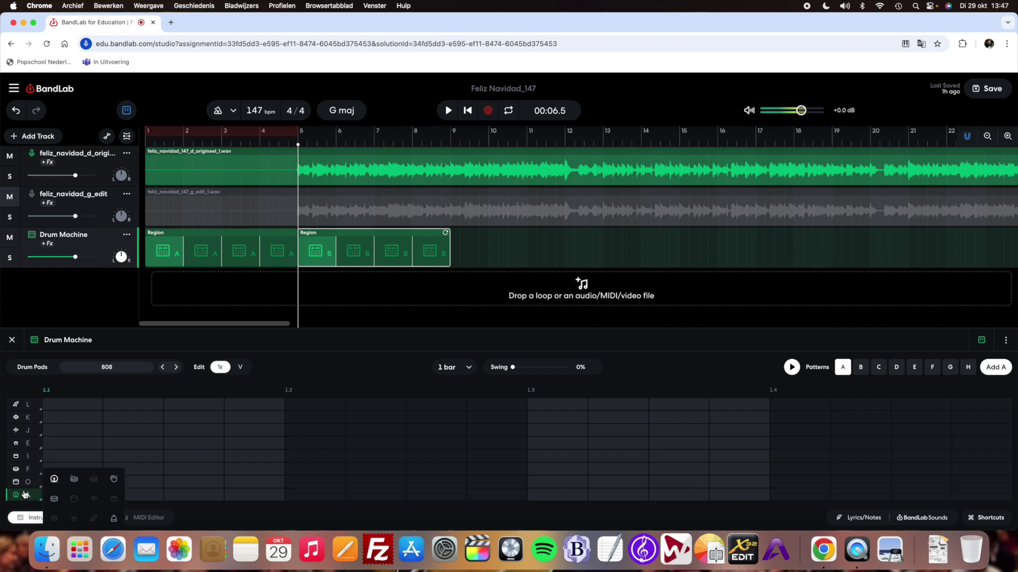
left_click(25, 494)
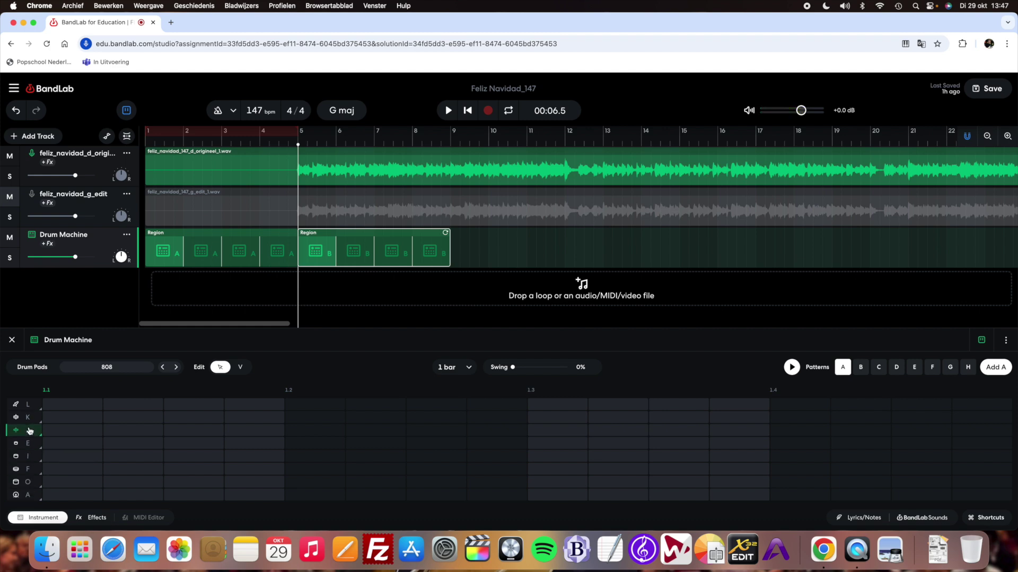
left_click(300, 408)
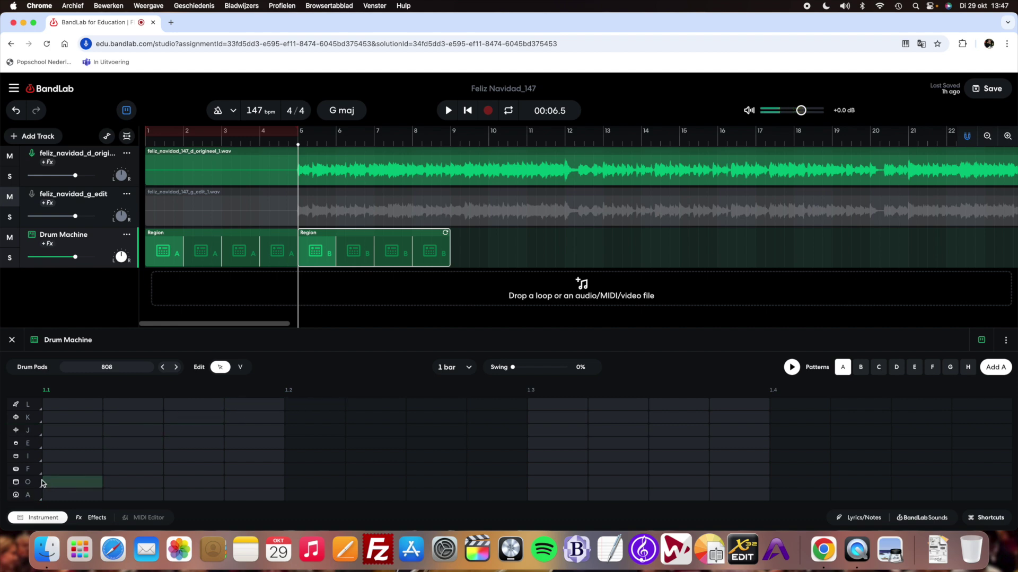
key("f")
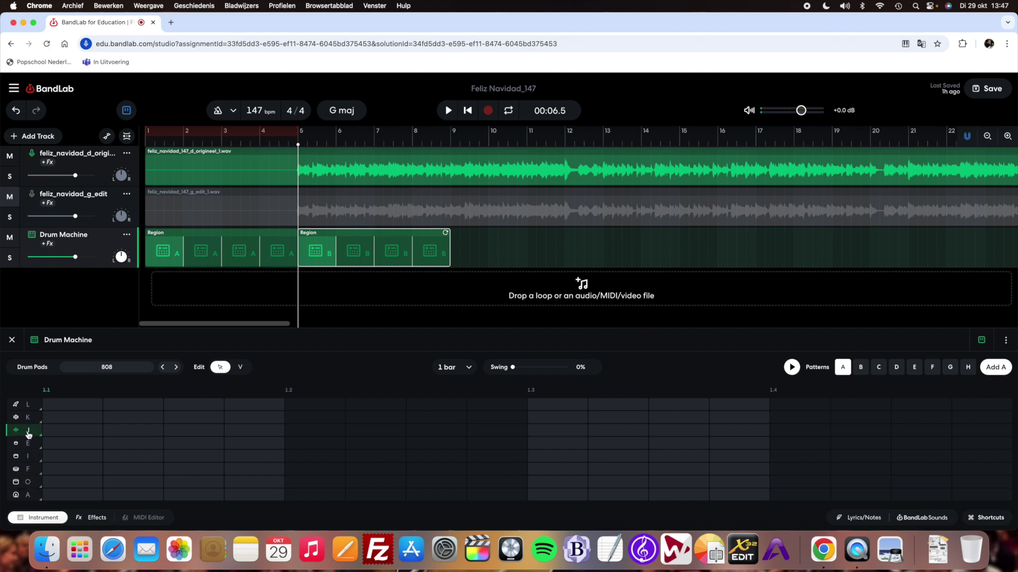
key("a")
key("f")
key("a")
key("f")
key("a")
key("a")
key("f")
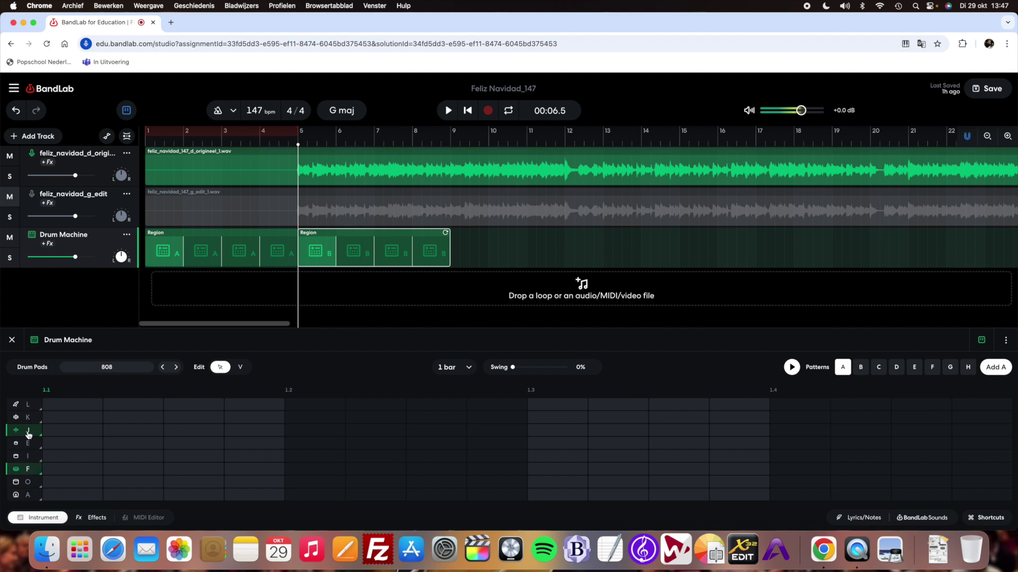
- Fill row J of pattern A with eighth notes, two hits on each of the four beats, and preview the pattern
left_click(70, 433)
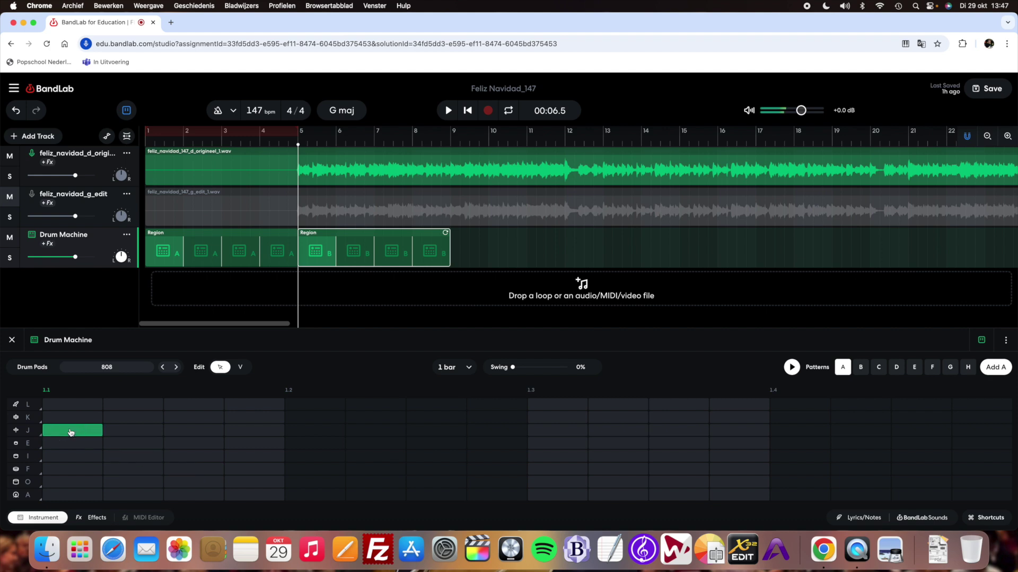
left_click(185, 433)
left_click(313, 434)
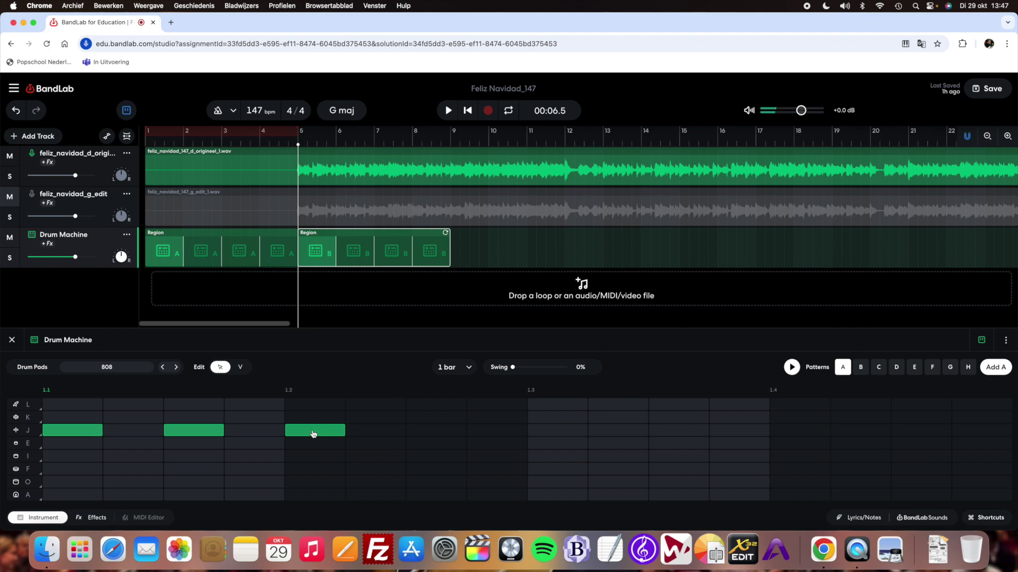
left_click(432, 432)
left_click(566, 434)
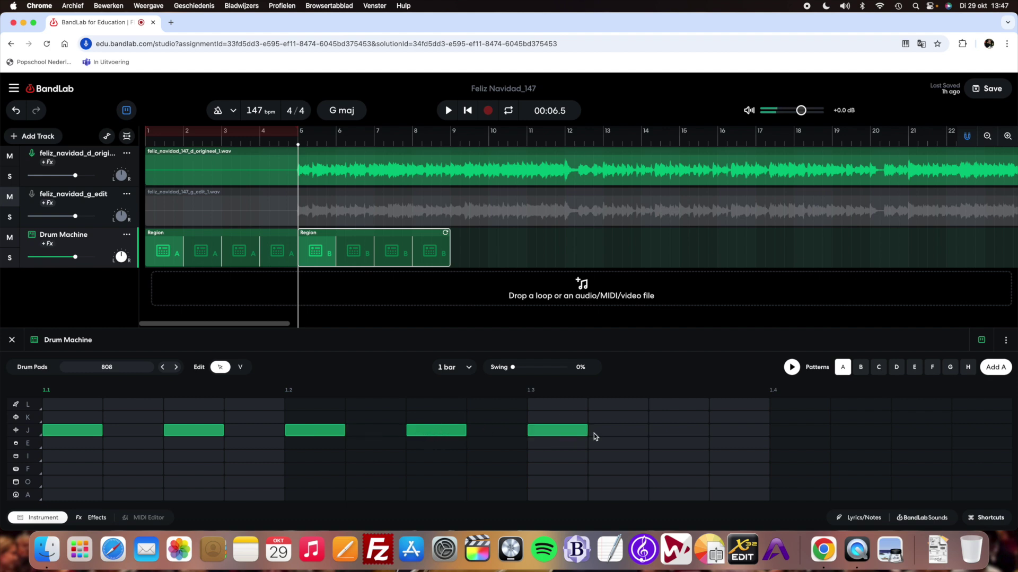
left_click(678, 433)
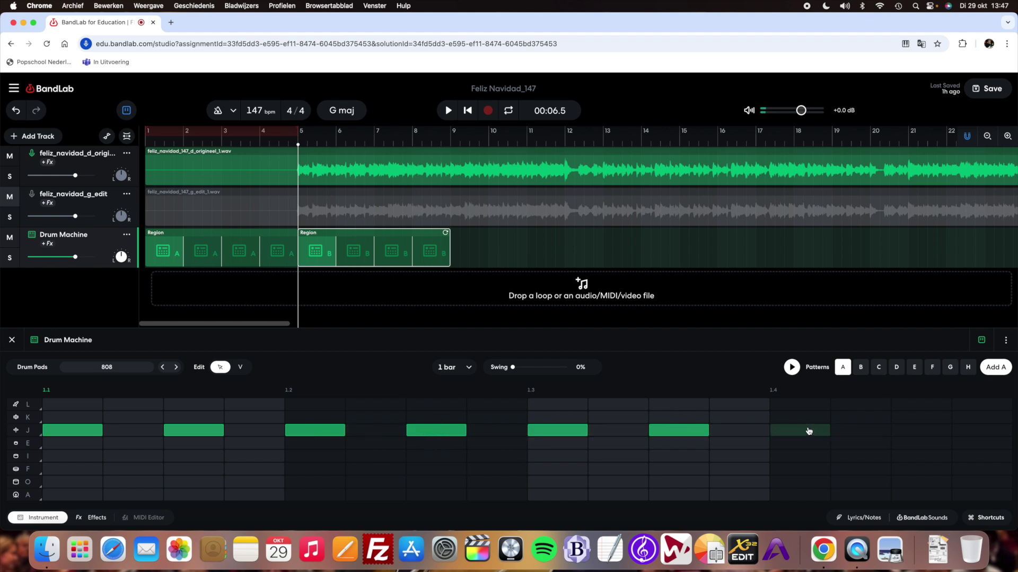
left_click(806, 430)
left_click(932, 430)
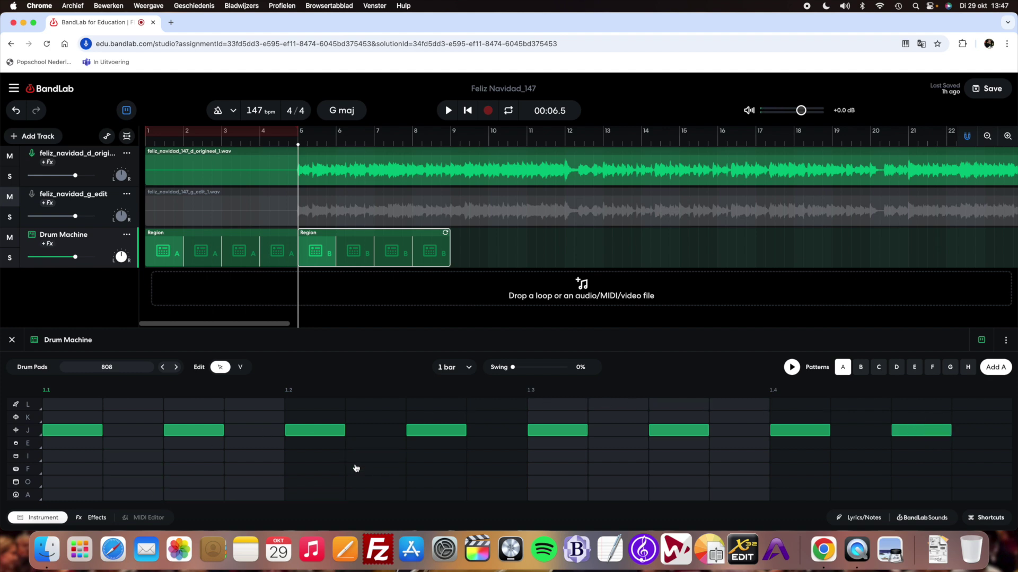
left_click(792, 368)
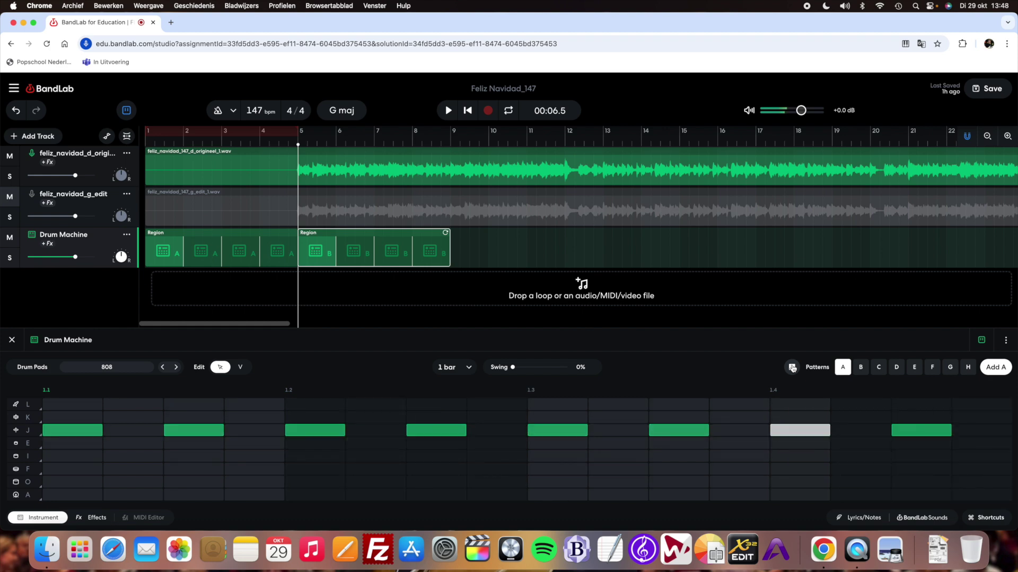
left_click(792, 367)
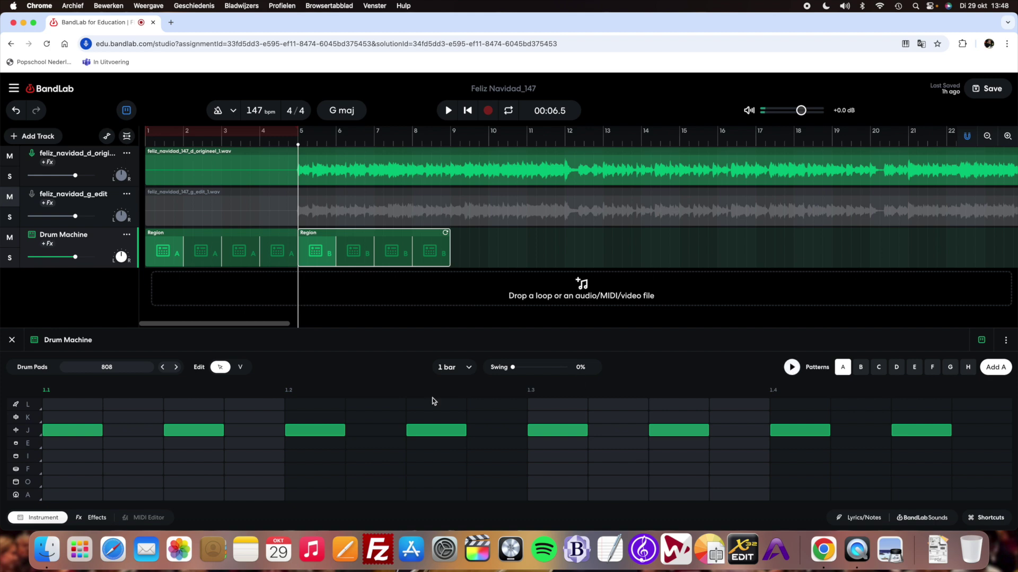
- Add hits in row A of the drum pattern on beats 1.1 and 1.3, previewing the pattern after each
left_click(80, 496)
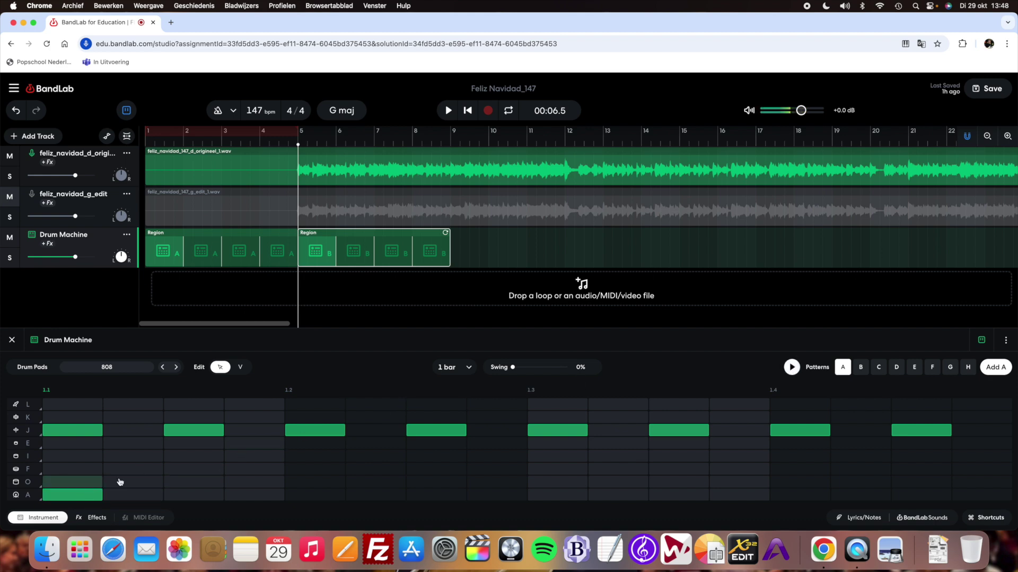
left_click(791, 368)
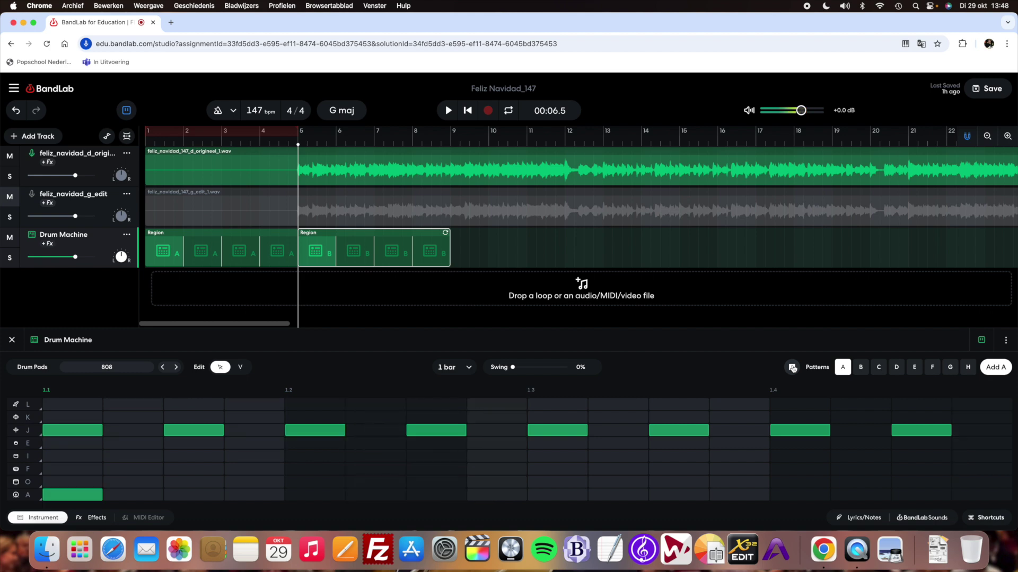
left_click(791, 367)
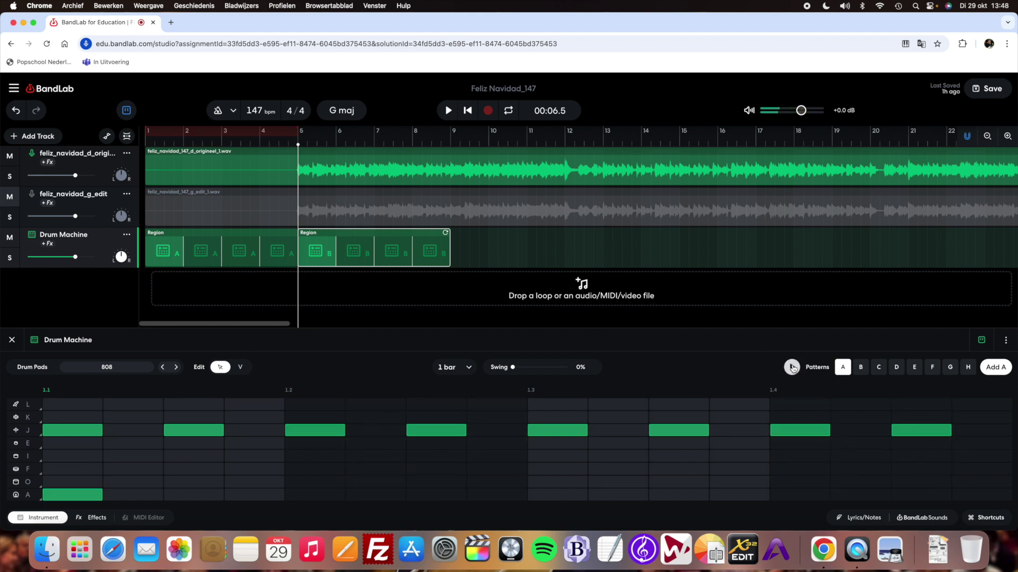
left_click(551, 495)
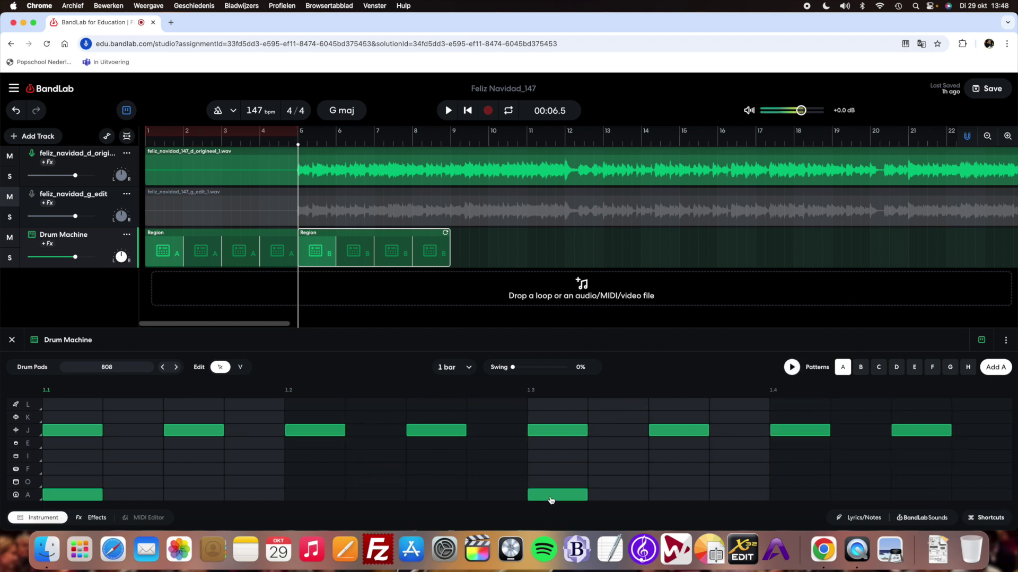
left_click(792, 367)
left_click(792, 367)
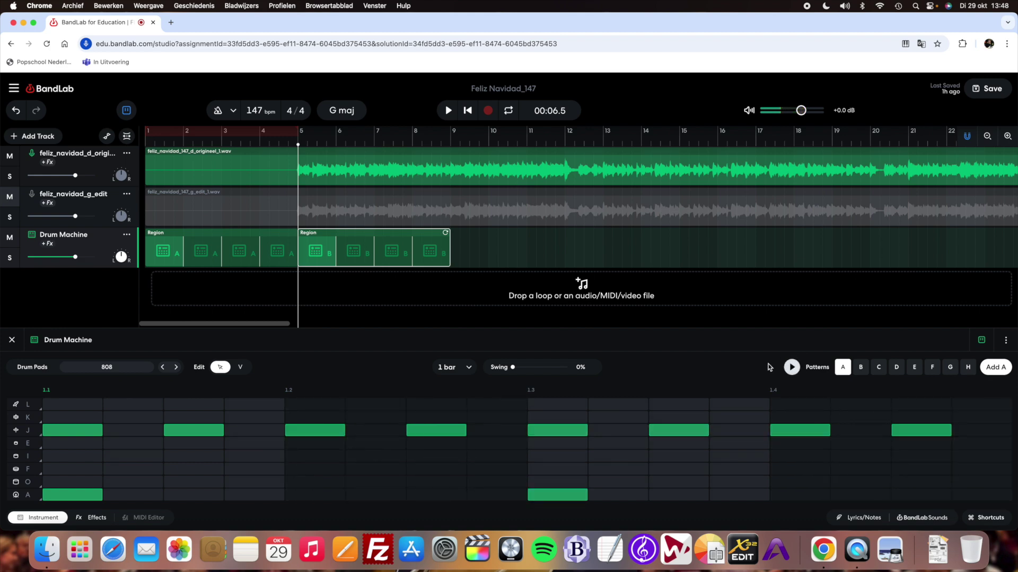
- Add hits in row F of pattern A on beats 1.2 and 1.4, and preview the pattern
left_click(318, 473)
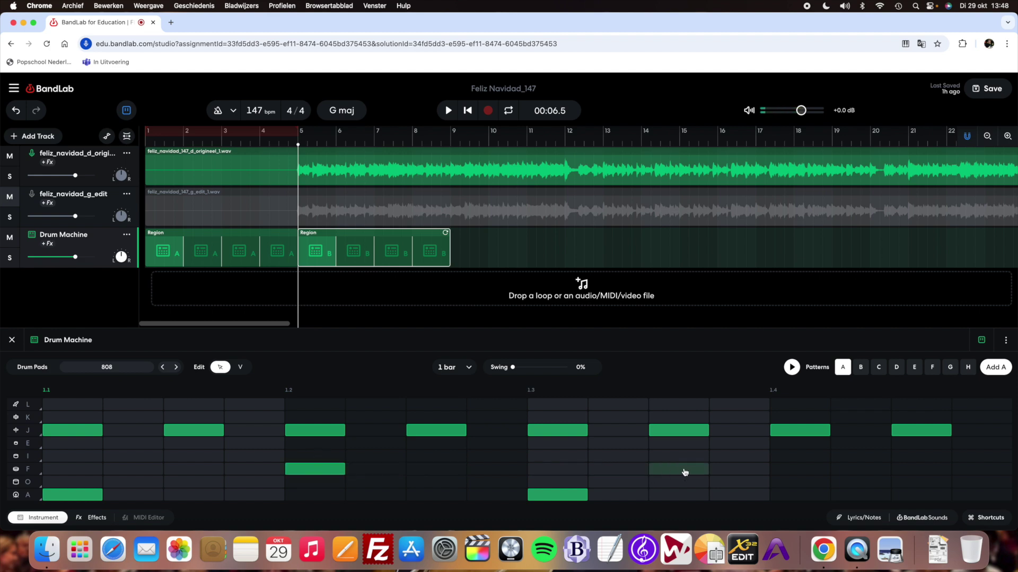
left_click(809, 470)
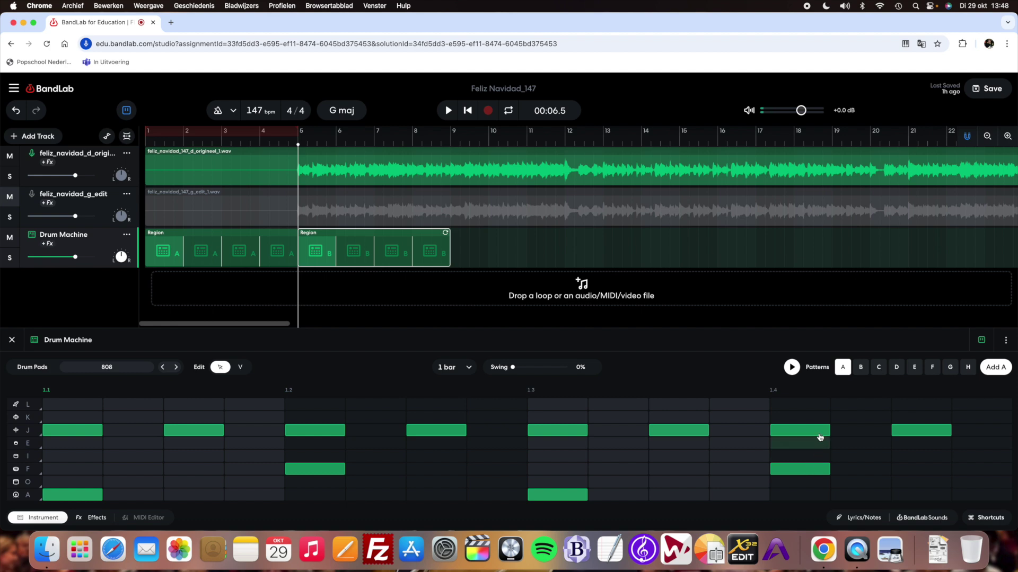
left_click(792, 368)
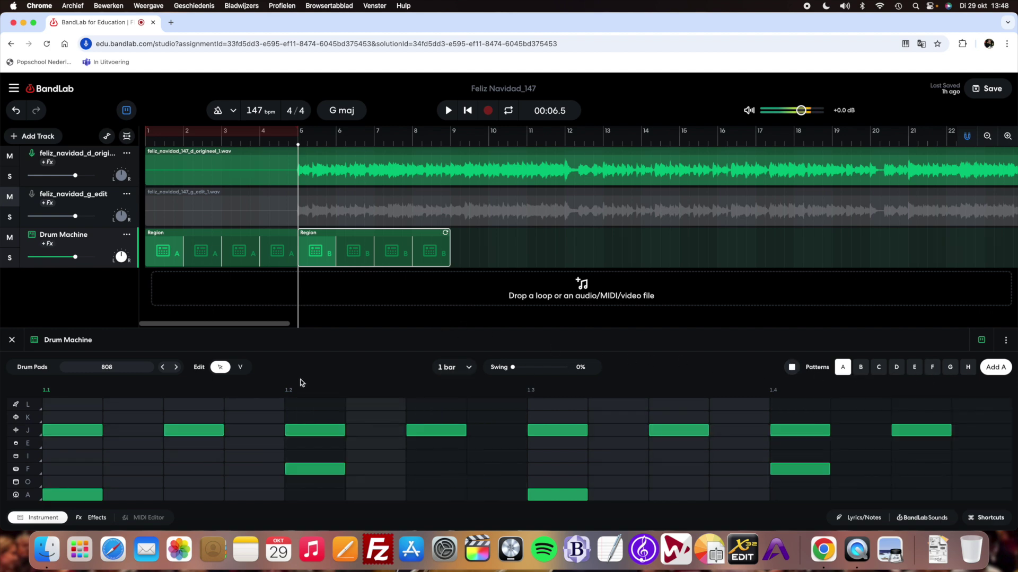
key("space")
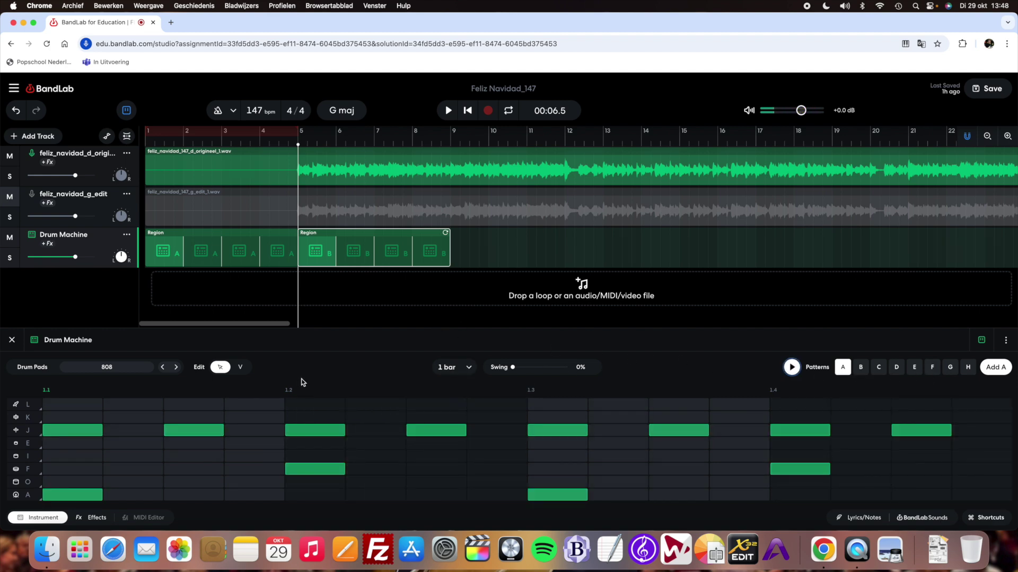
- Move the pattern B drum region to start at bar 12 and the pattern A region to start at bar 5
left_click(327, 248)
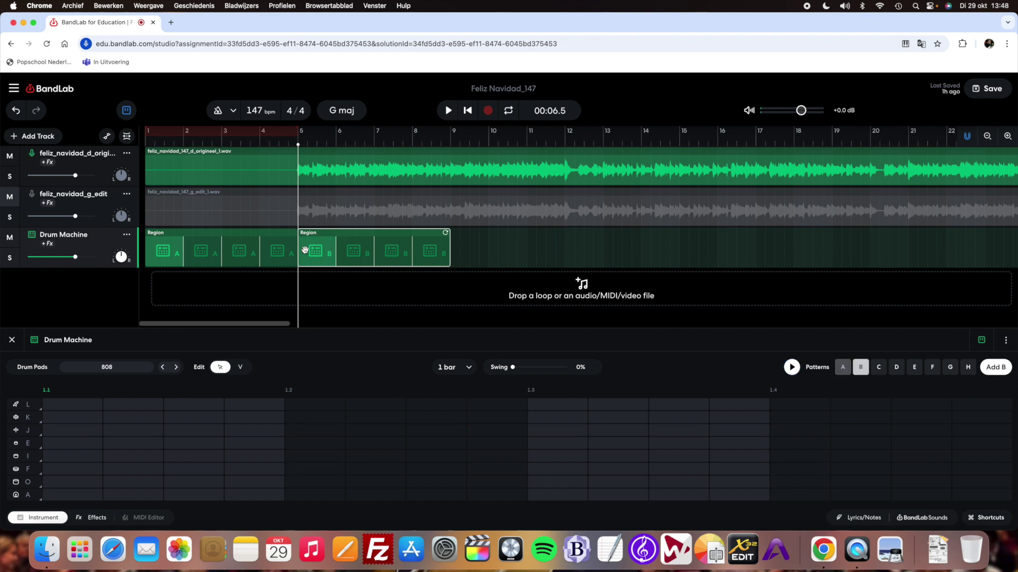
left_click(259, 249)
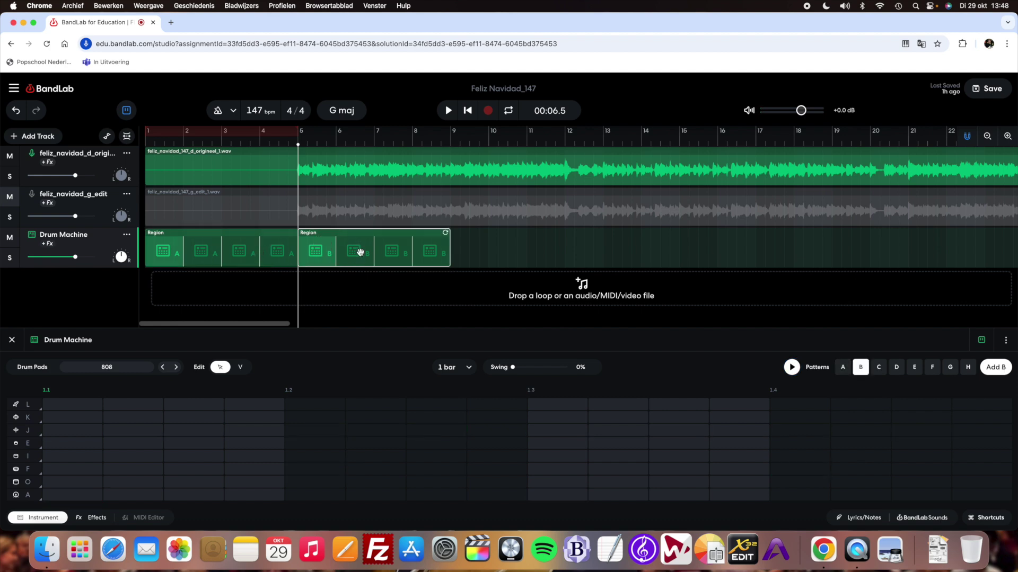
left_click_drag(361, 253, 629, 256)
left_click_drag(212, 252, 365, 257)
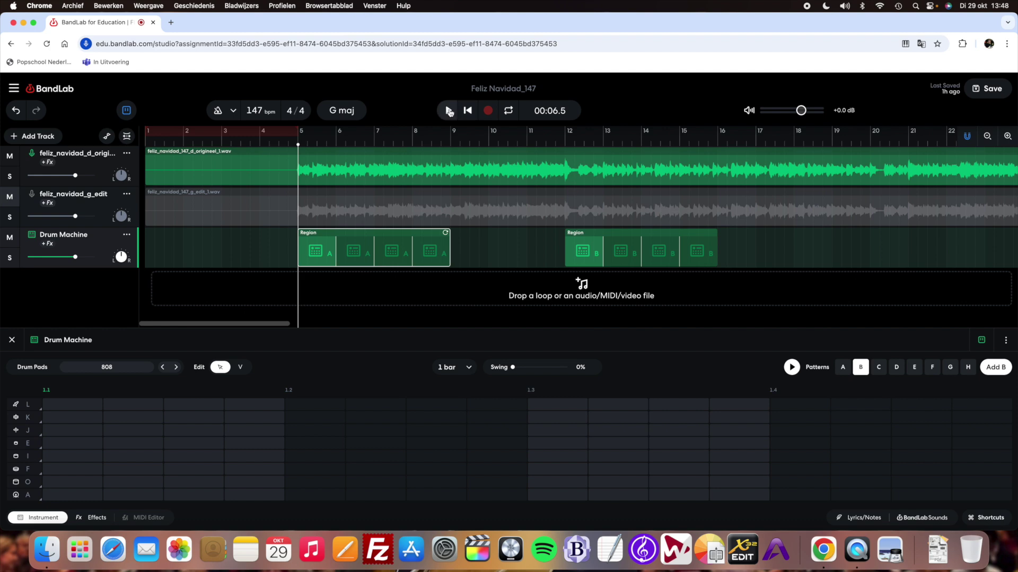
- Play the drums with the song from bar 5, lowering the unmuted feliz_navidad audio track's volume to about -16.1 dB between playbacks
left_click(449, 111)
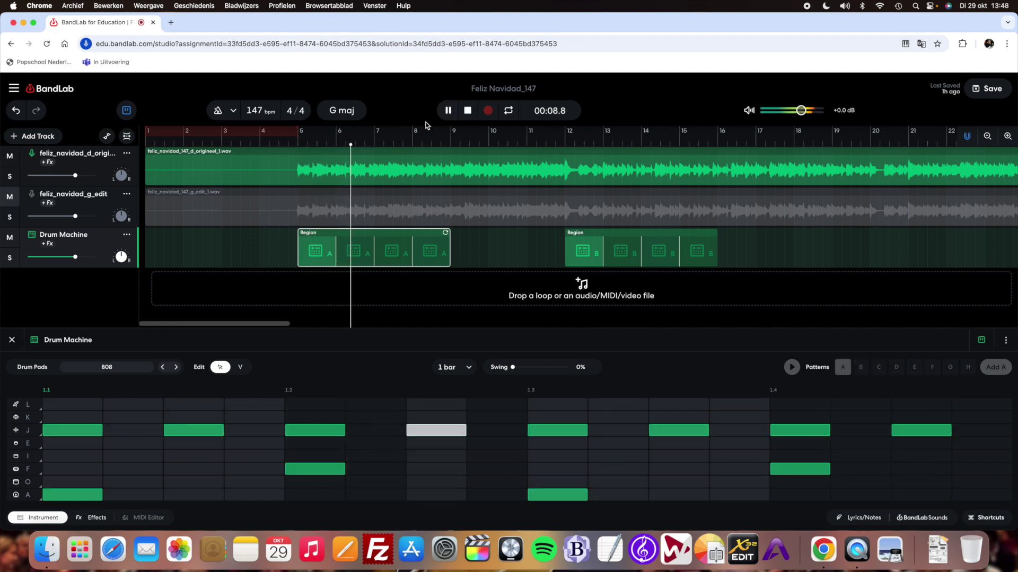
left_click(469, 110)
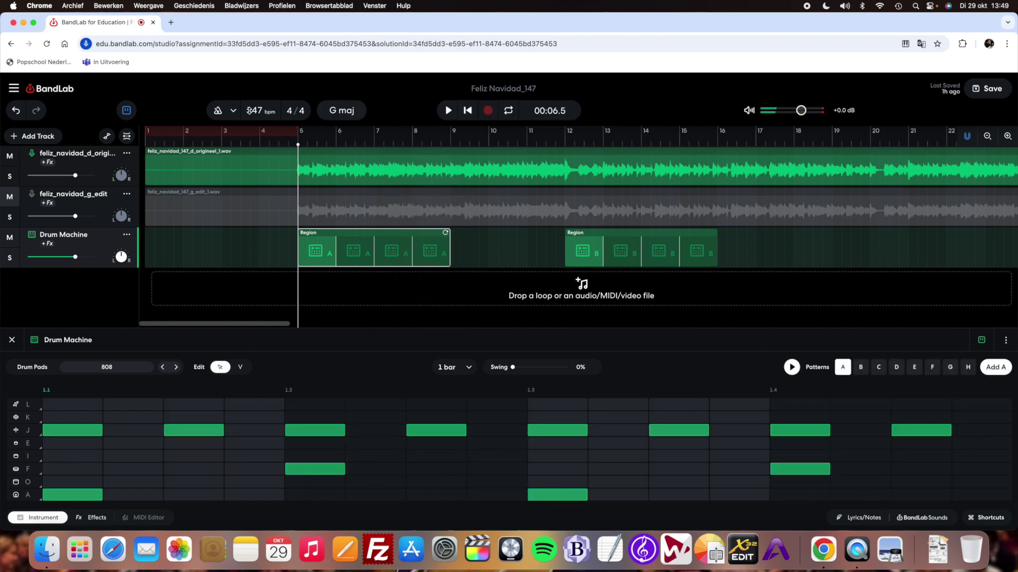
left_click_drag(76, 175, 47, 177)
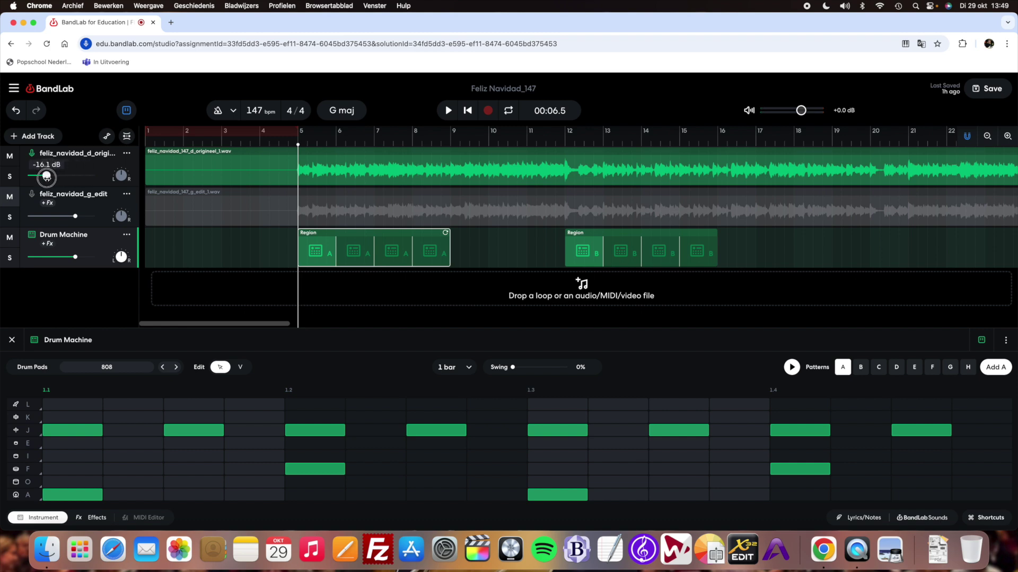
left_click(449, 112)
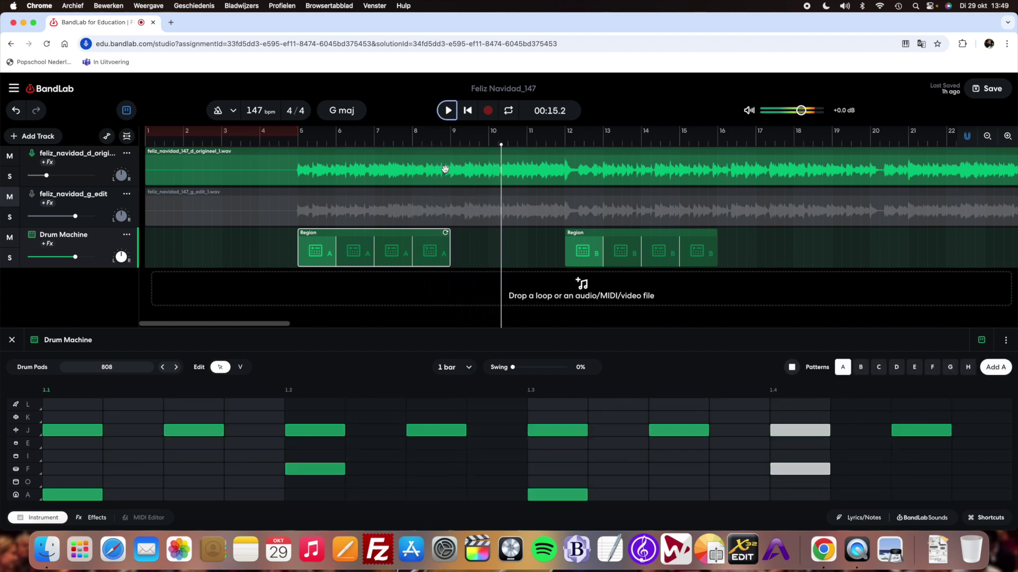
left_click(448, 113)
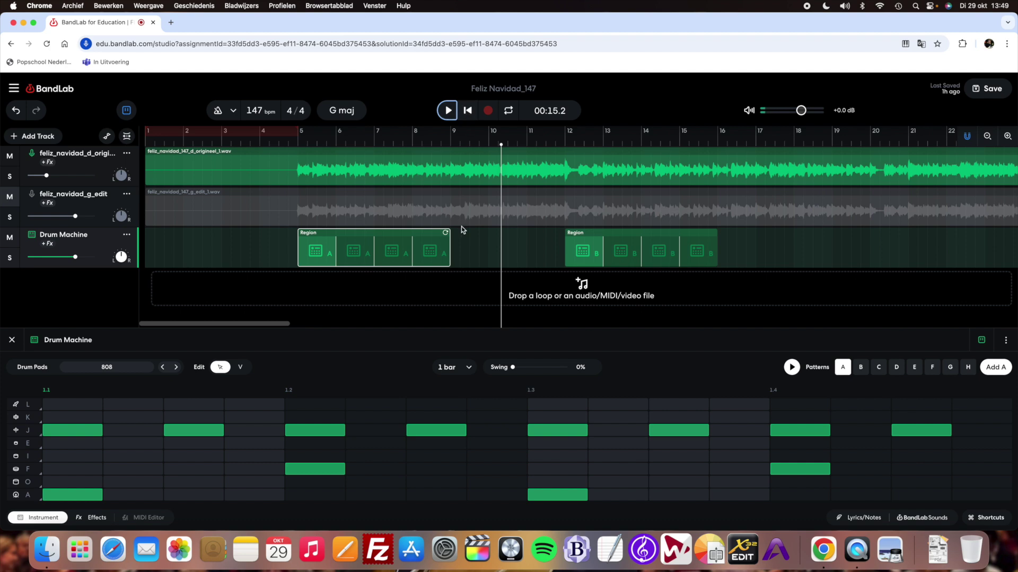
- Extend the pattern A drum region to bar 12, play through the transition, and select the pattern B region
left_click_drag(447, 232, 555, 239)
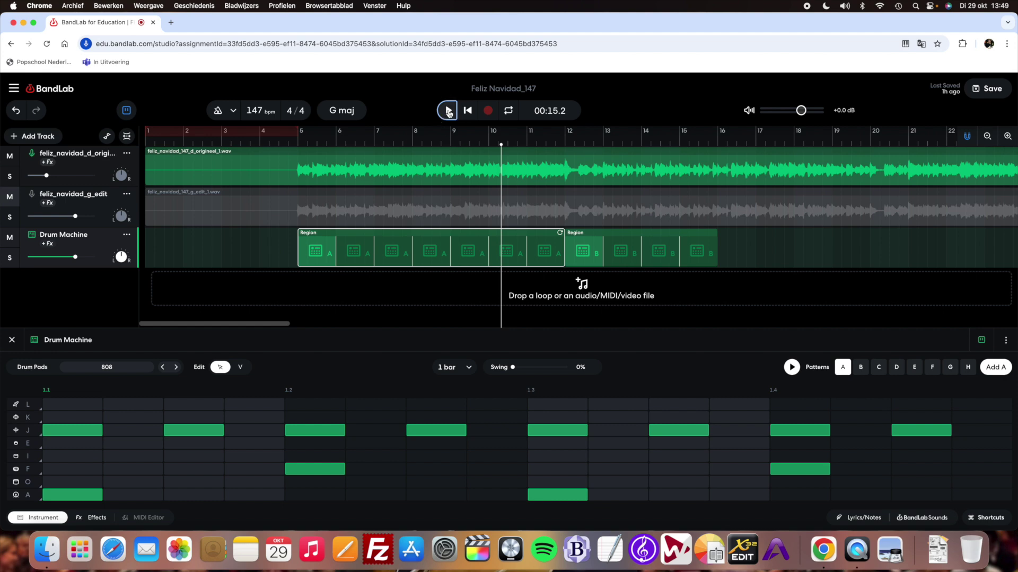
left_click(447, 111)
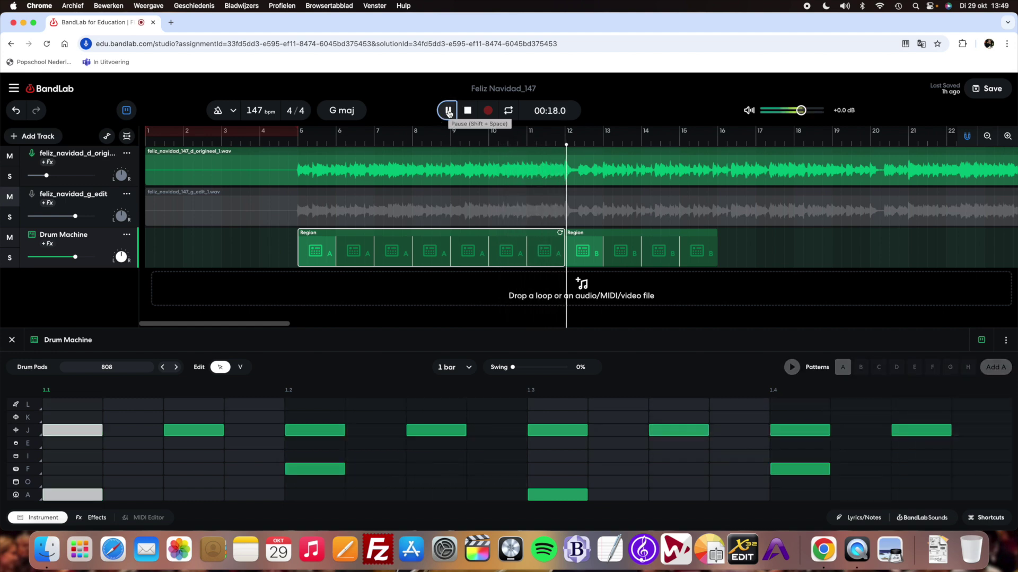
left_click(447, 111)
left_click(601, 241)
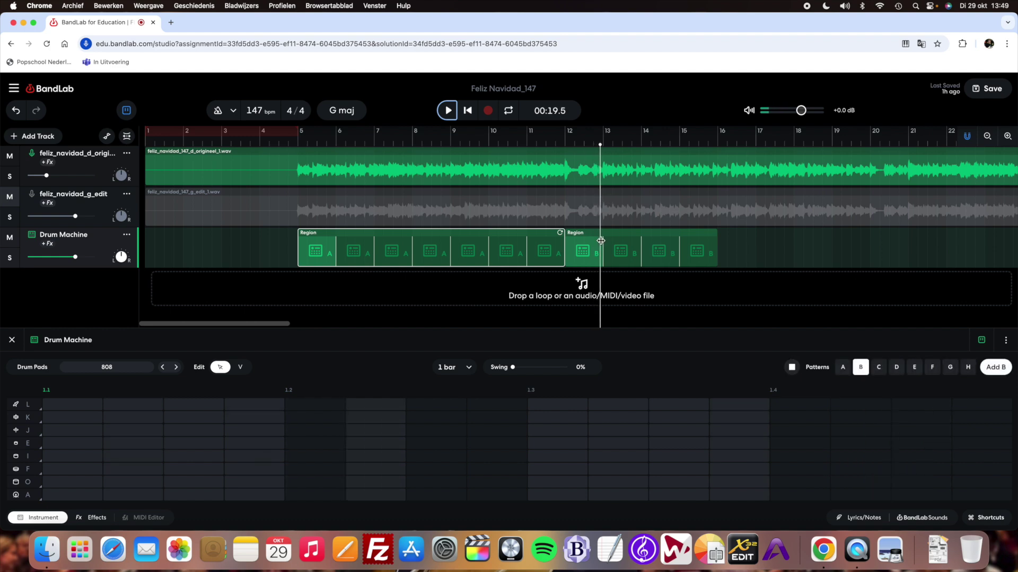
key("space")
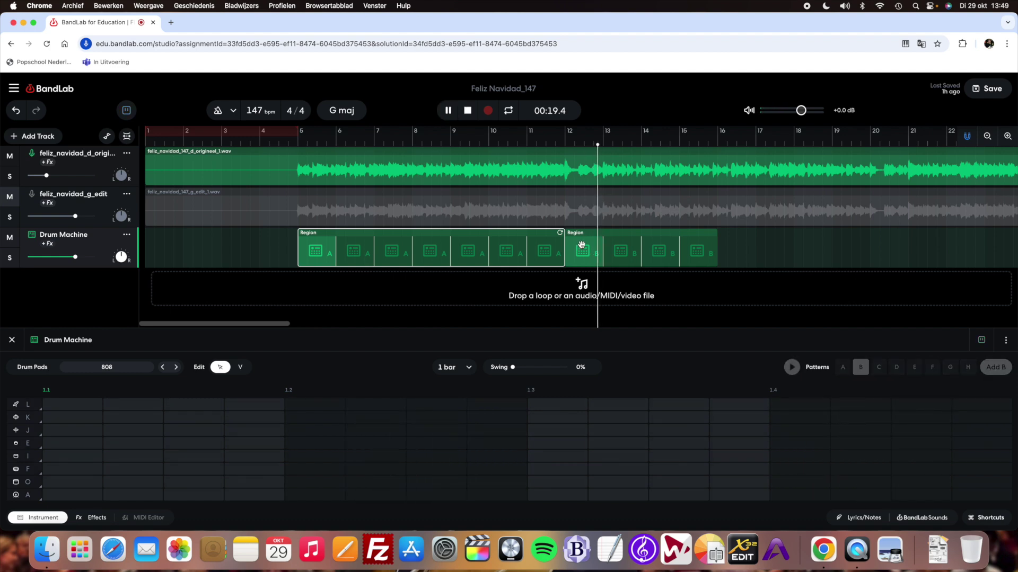
left_click(582, 245)
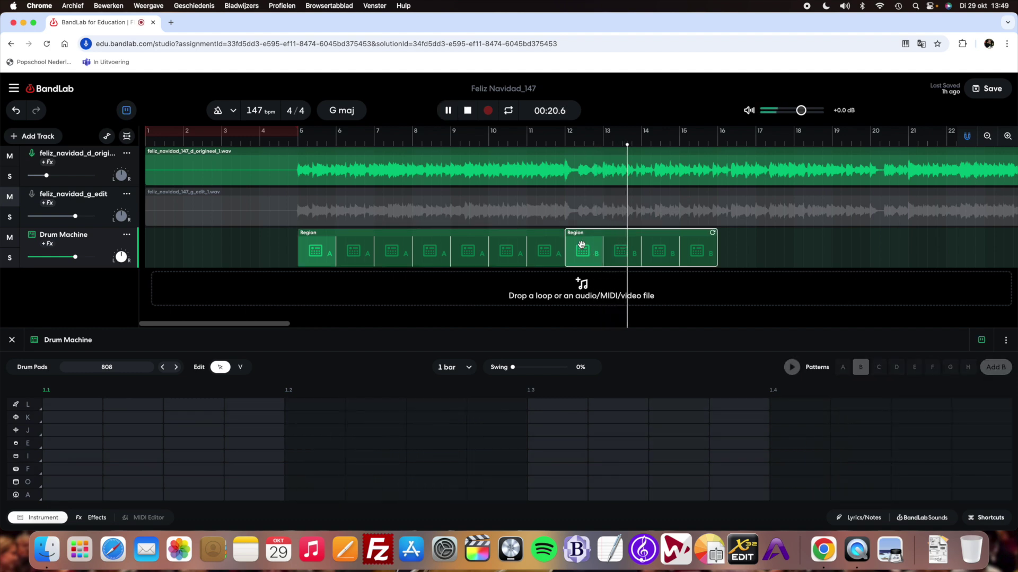
key("space")
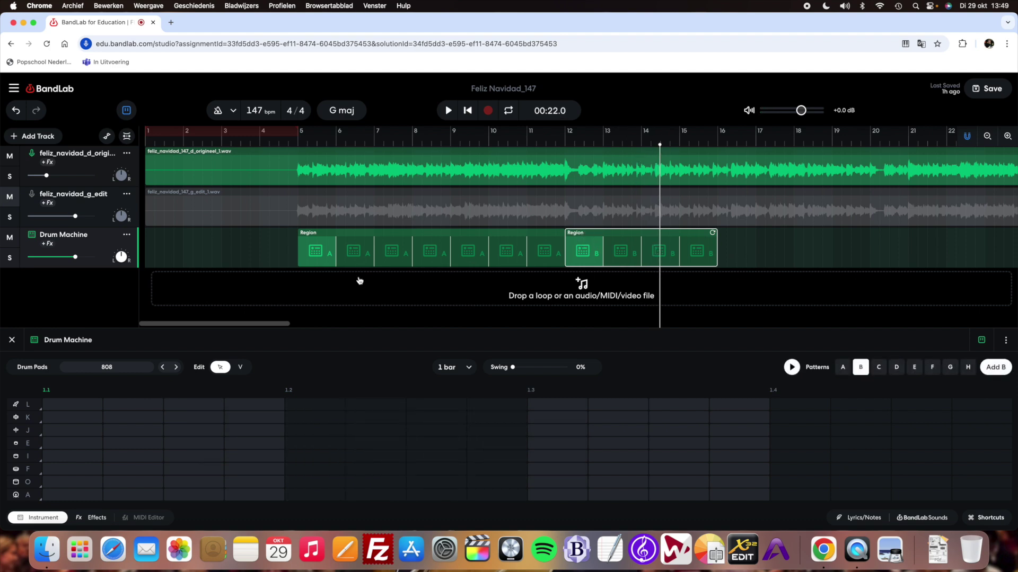
- Add hits on beat 1.1 in rows A, F and L of pattern B, previewing the pattern alone and in the song from bar 11
left_click(62, 498)
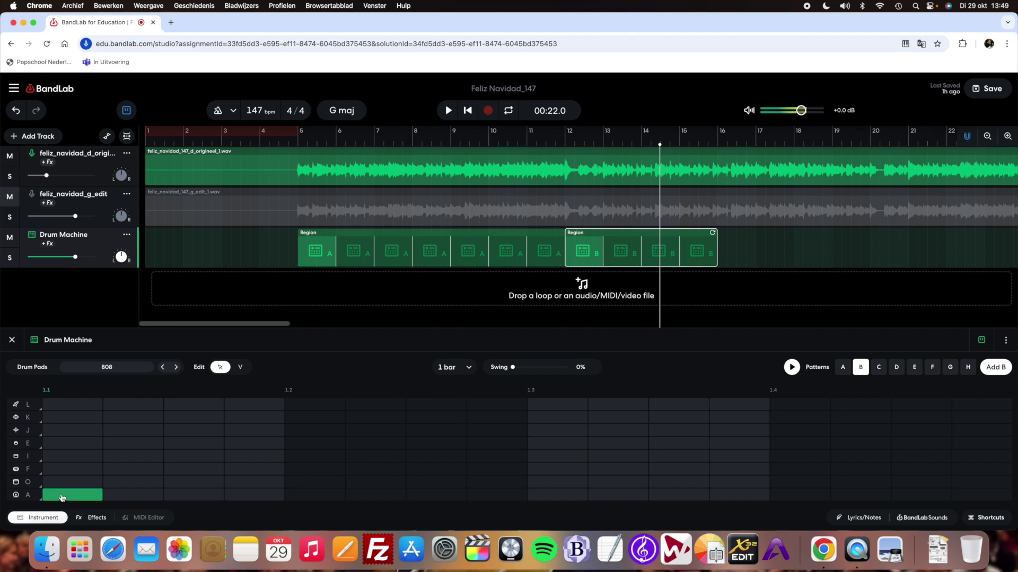
left_click(64, 472)
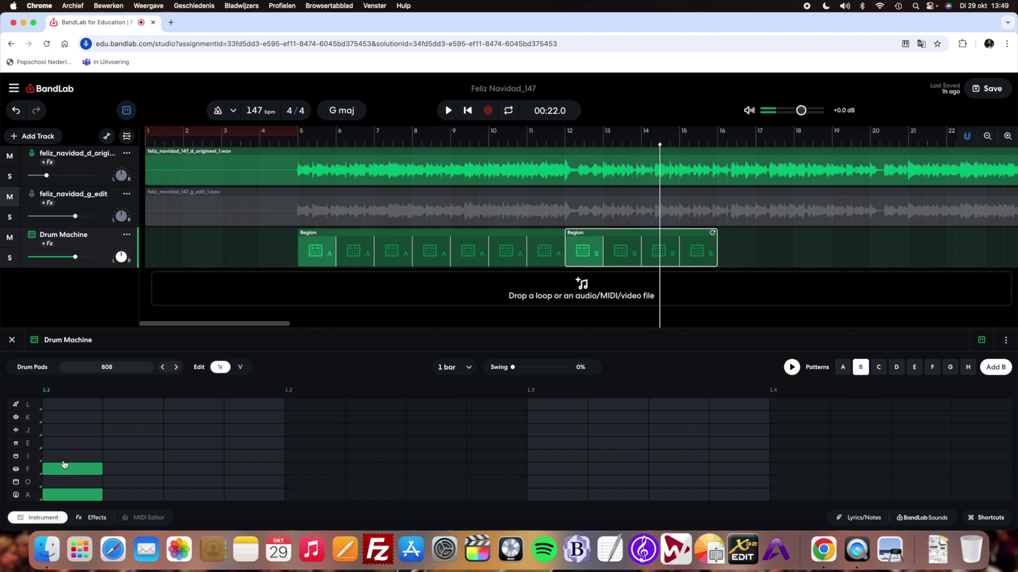
left_click(63, 408)
left_click(792, 367)
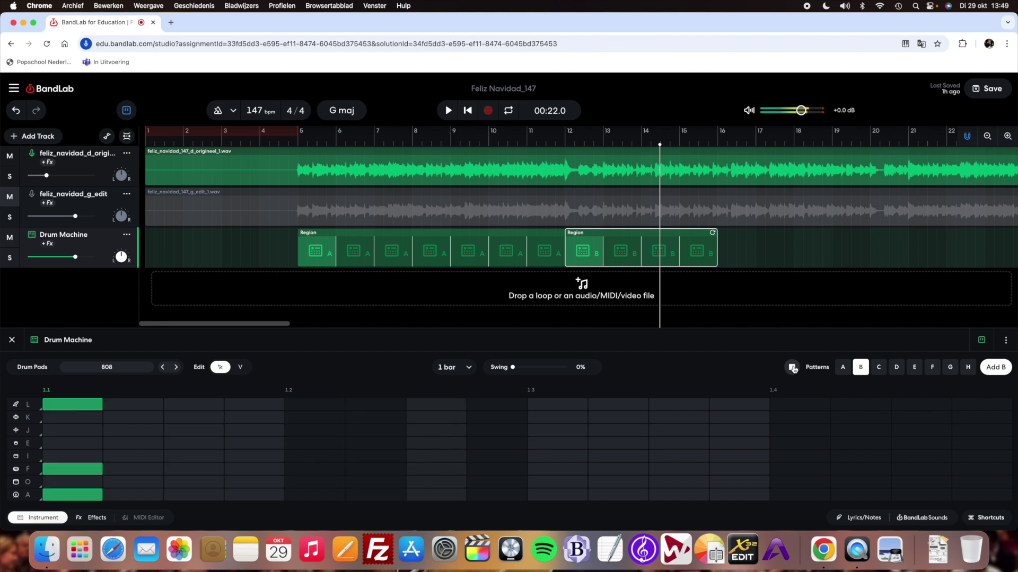
left_click(792, 368)
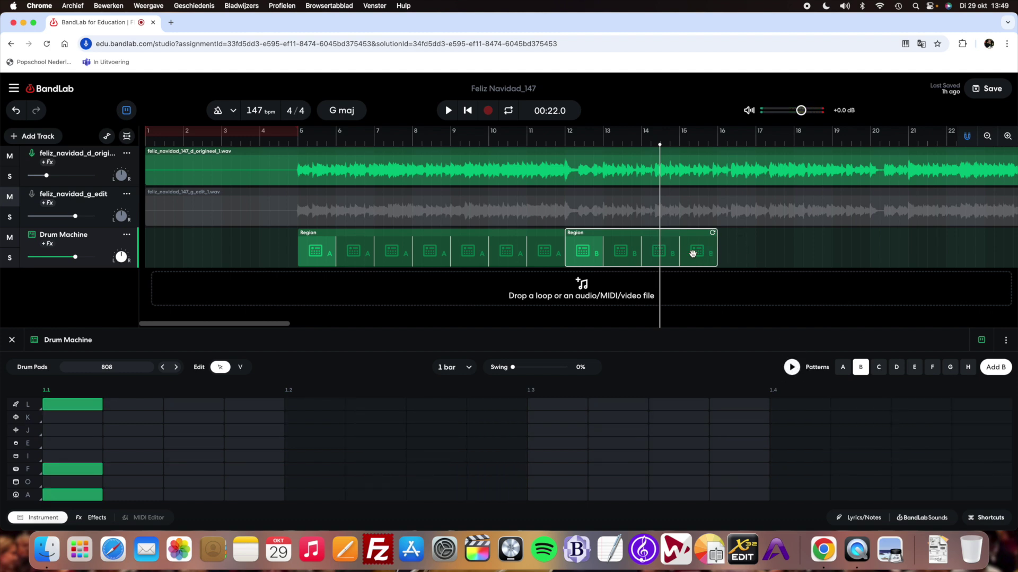
left_click(527, 145)
key("space")
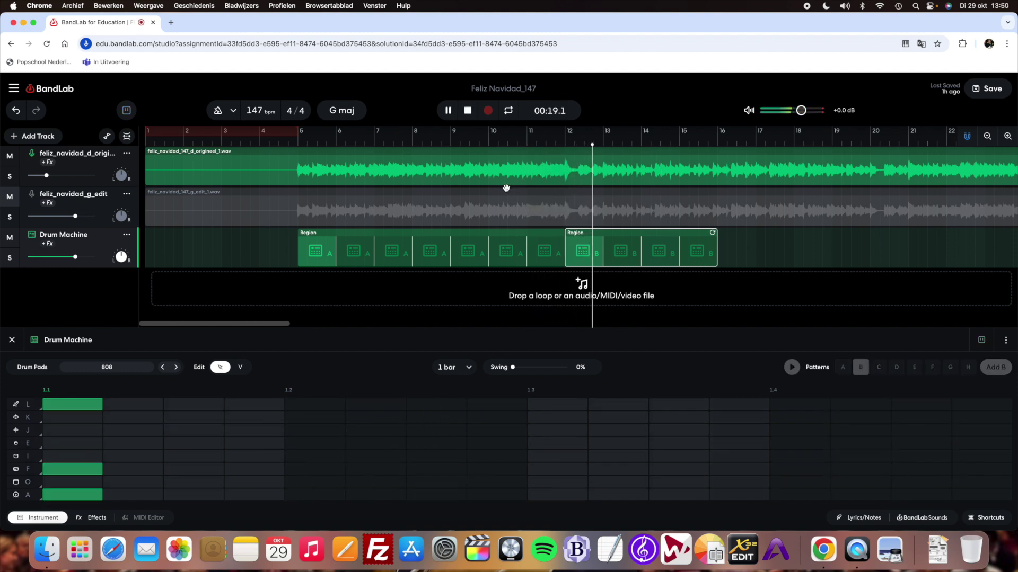
key("space")
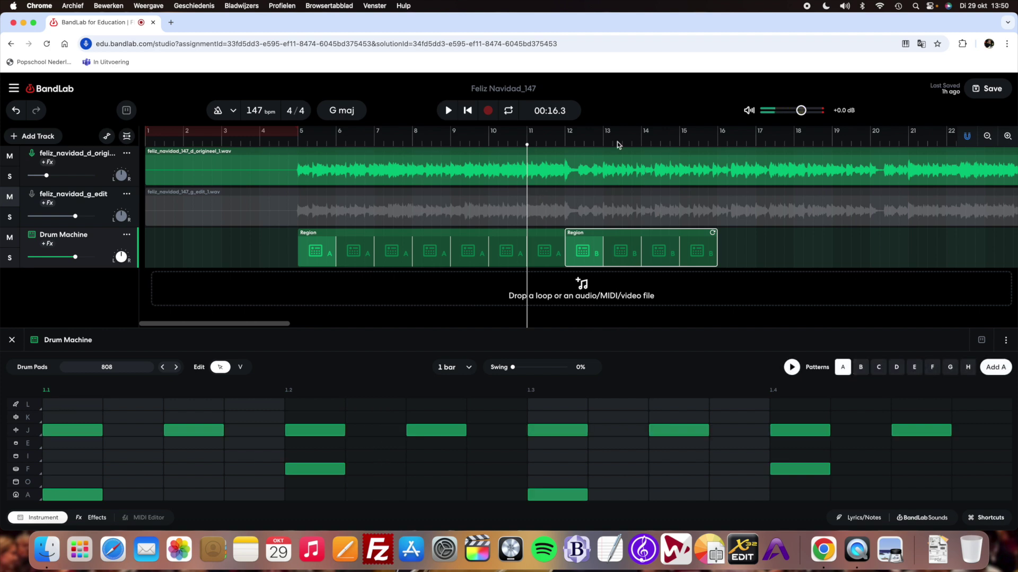
- Shorten the pattern B region to one bar, ending at bar 13, and play the arrangement from just before bar 5
left_click(604, 144)
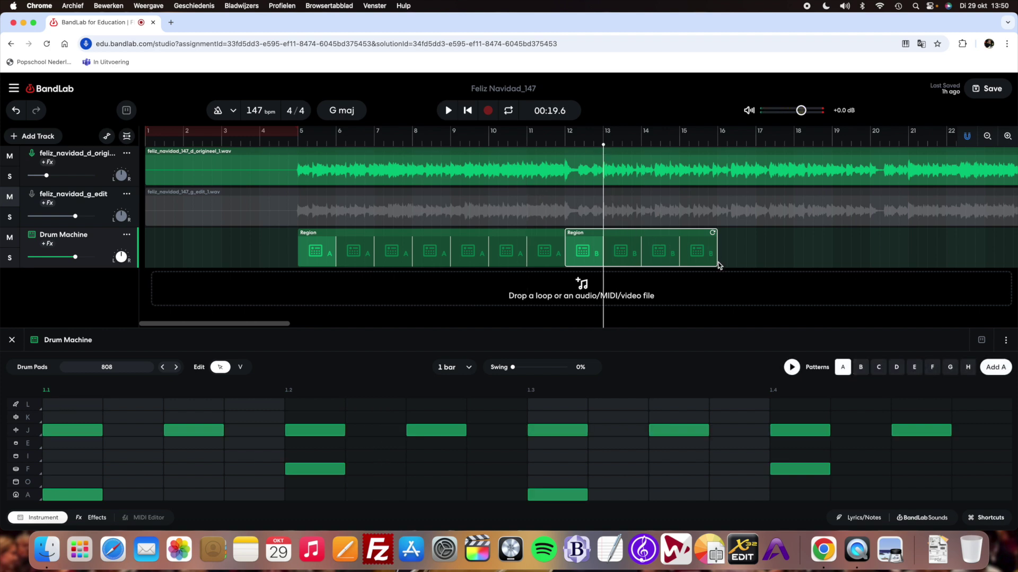
left_click_drag(717, 257, 605, 259)
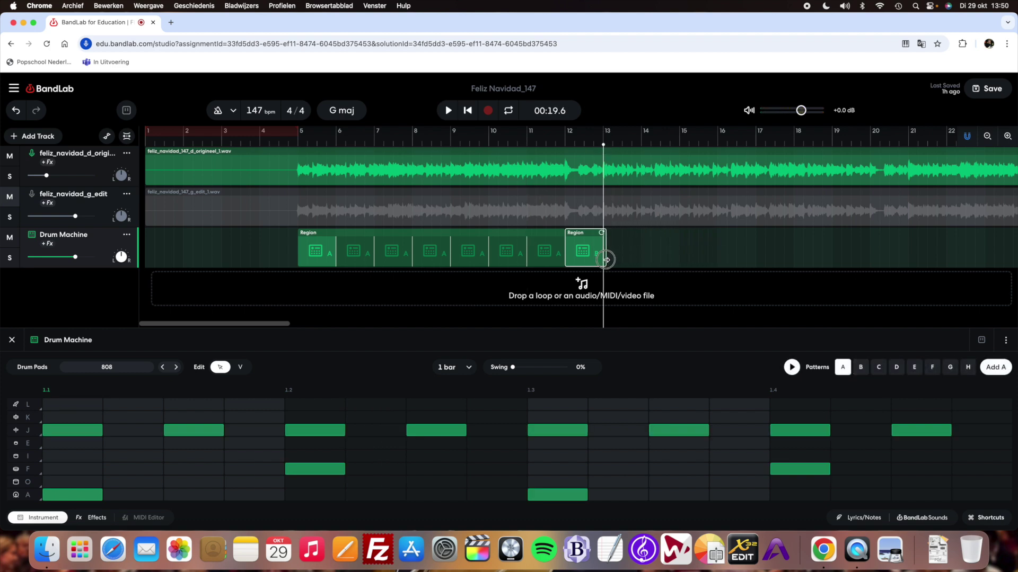
left_click(668, 261)
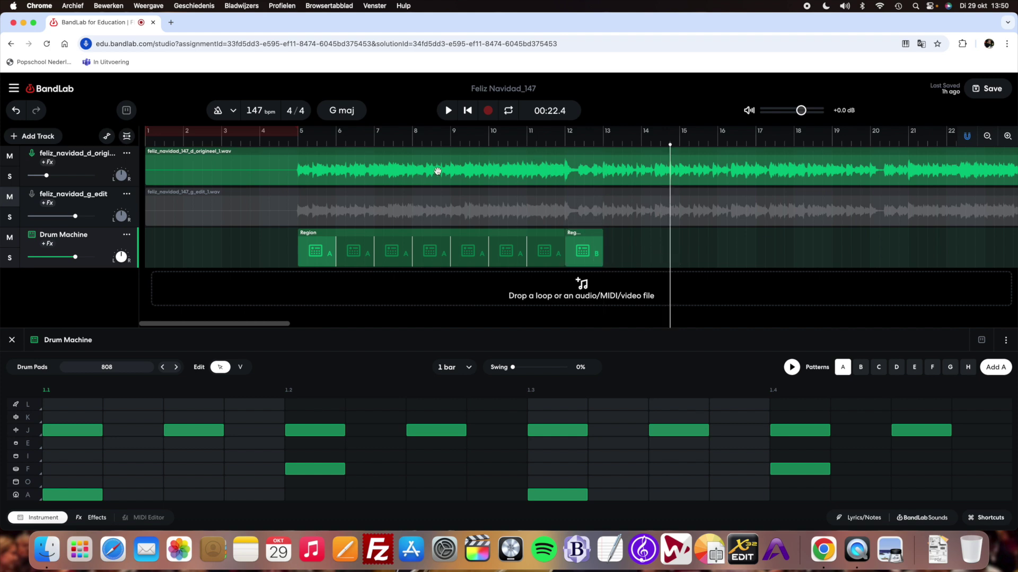
left_click(284, 145)
key("space")
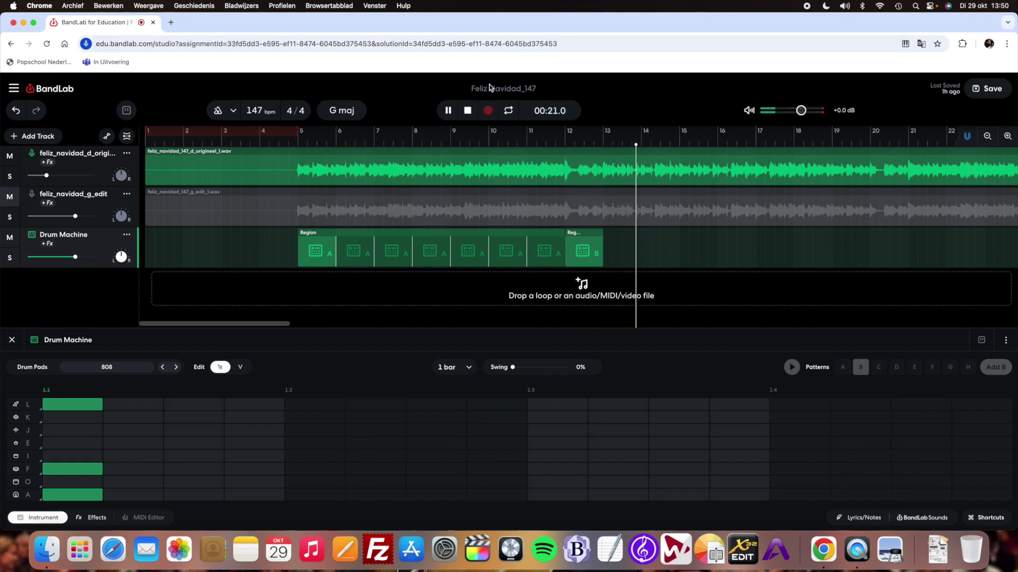
left_click(467, 110)
- Copy both drum regions spanning bars 5 to 12 and paste them at the start of bar 13
left_click_drag(665, 247, 341, 257)
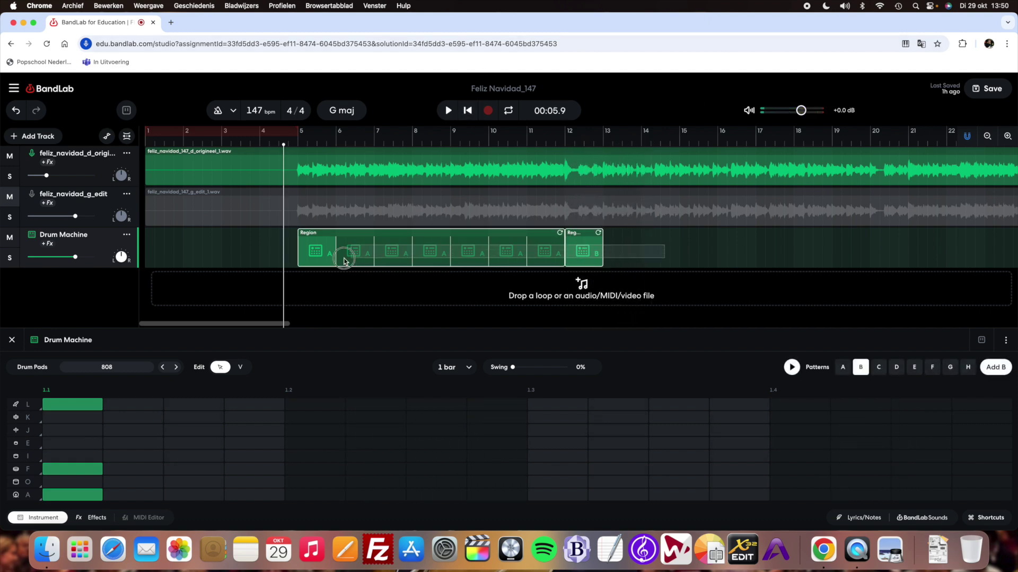
right_click(365, 250)
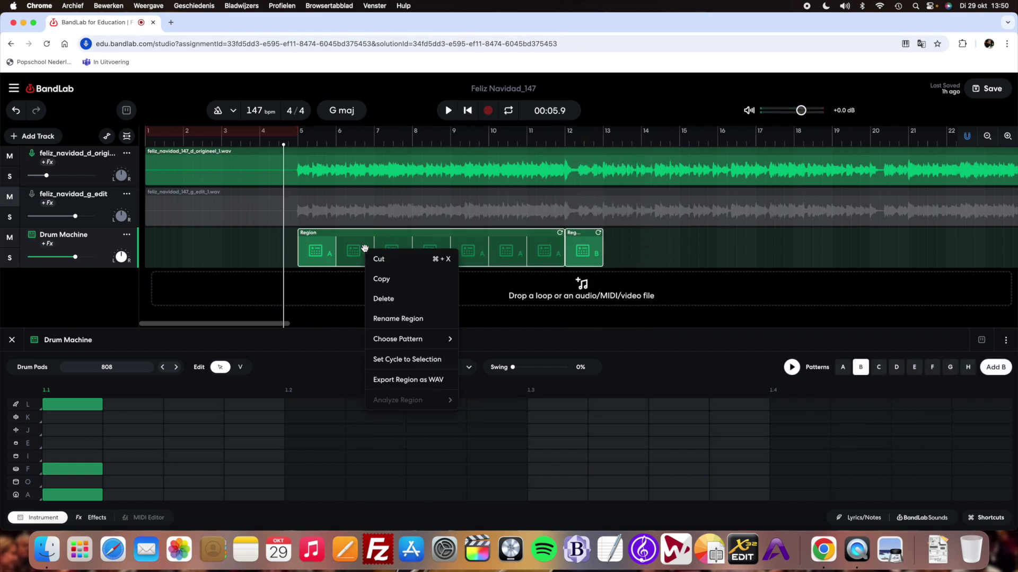
left_click(387, 279)
left_click(604, 143)
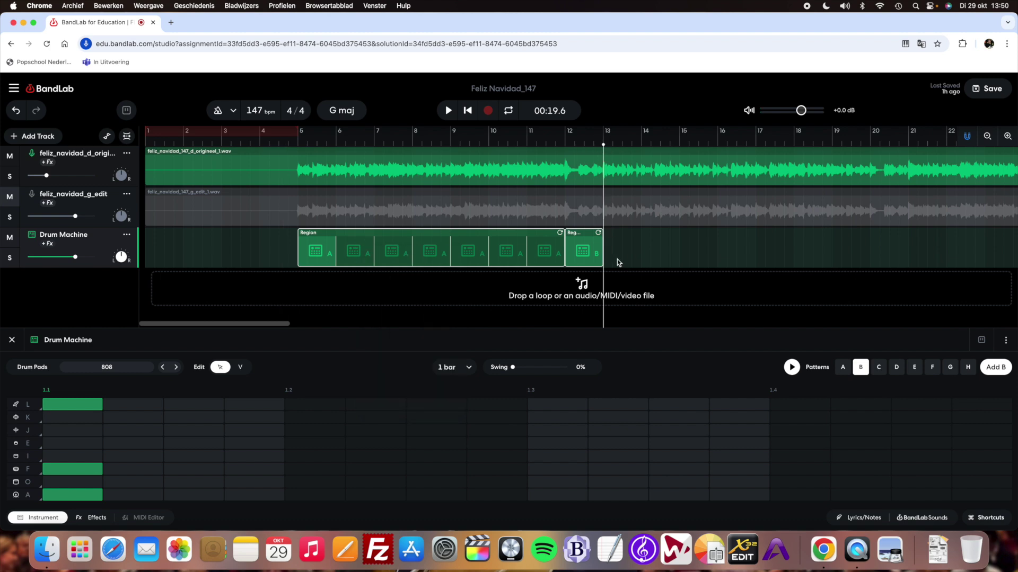
left_click(618, 251)
right_click(620, 251)
left_click(635, 260)
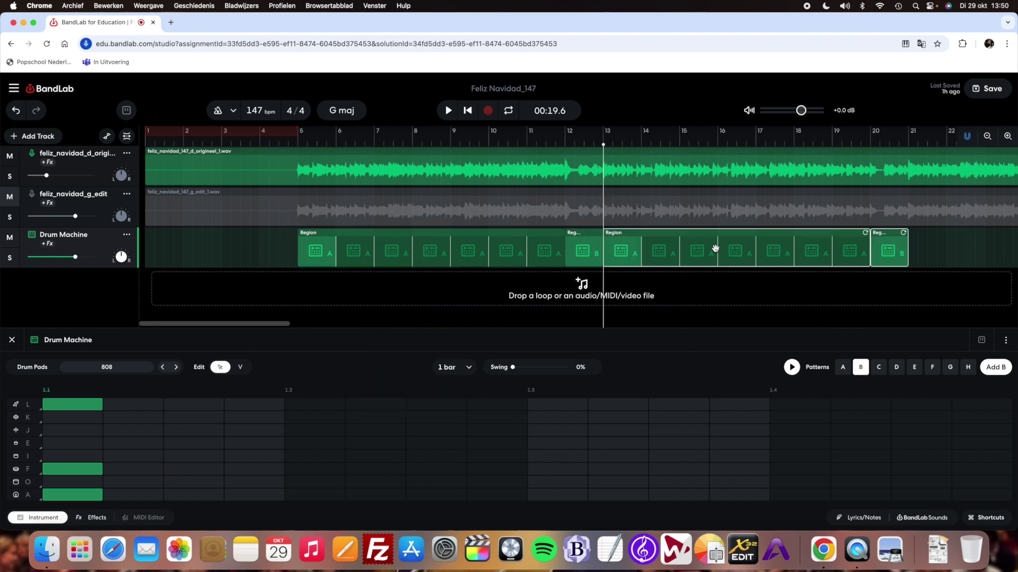
- Paste the copied pair of drum regions again at the start of bars 21 and 29
scroll(708, 247, "right", 5)
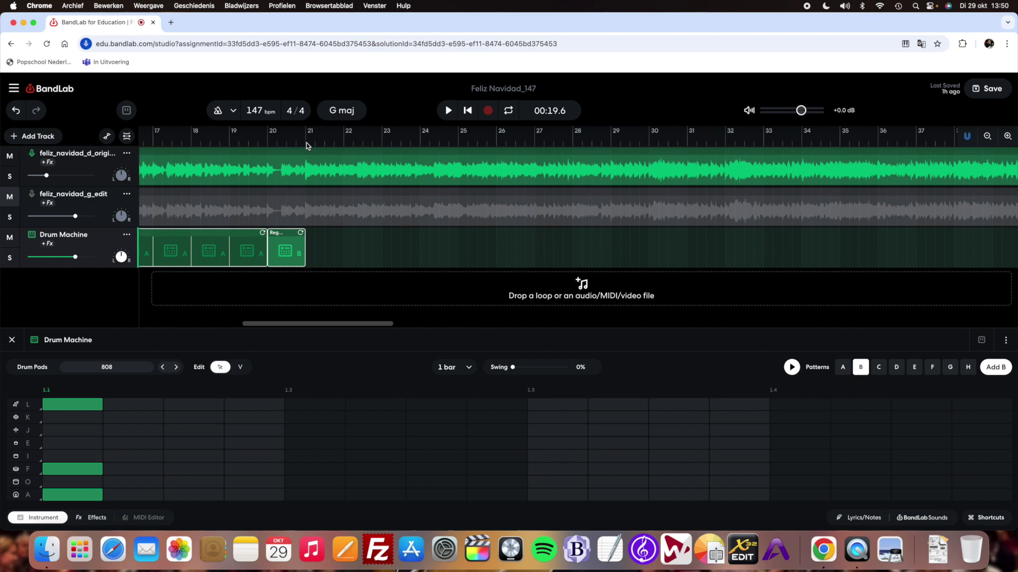
right_click(332, 249)
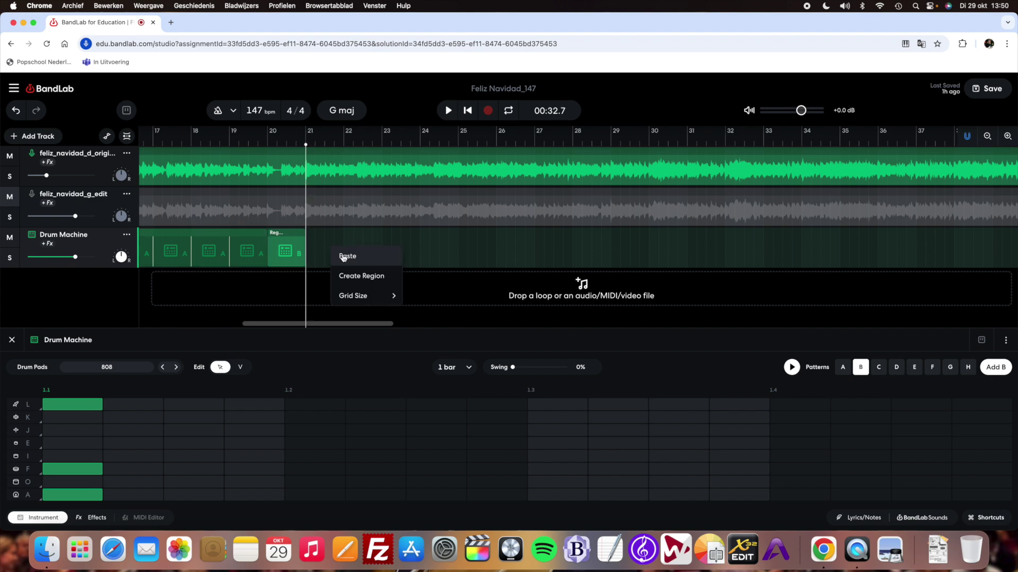
left_click(343, 257)
- Assign pattern C to the drum region spanning bars 29 to 35 and play the song from just before bar 29
left_click(879, 367)
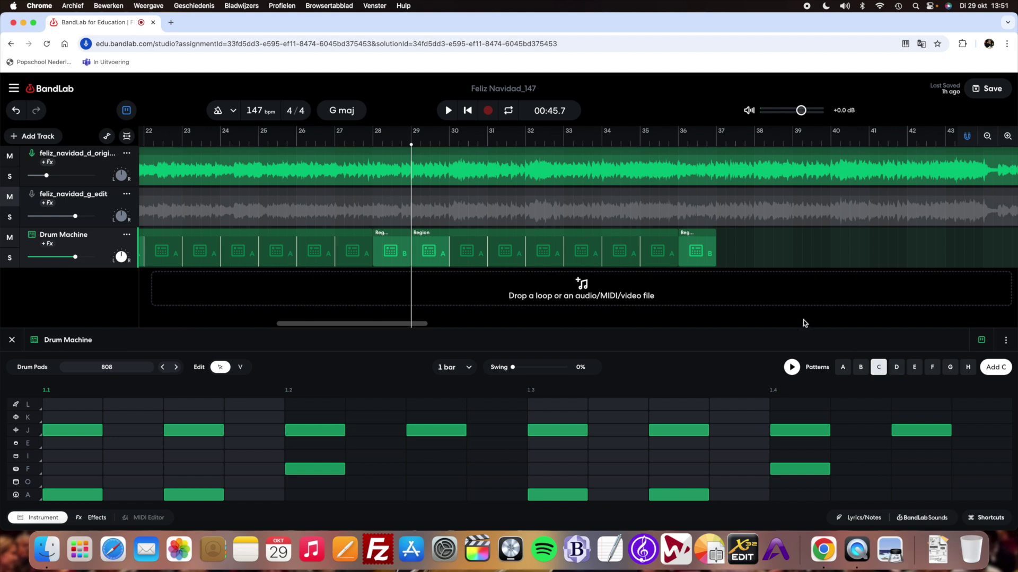
right_click(546, 253)
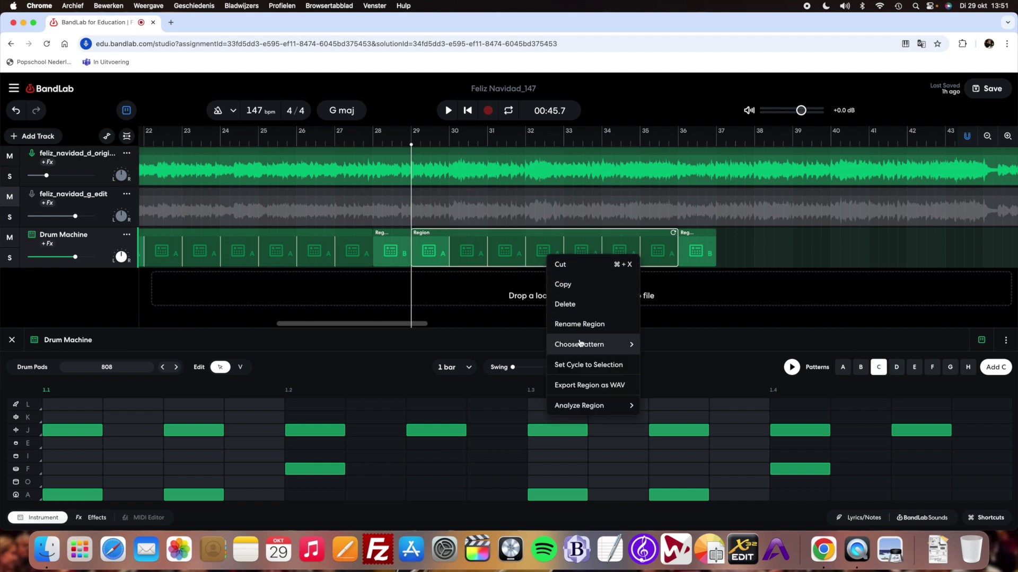
left_click(651, 384)
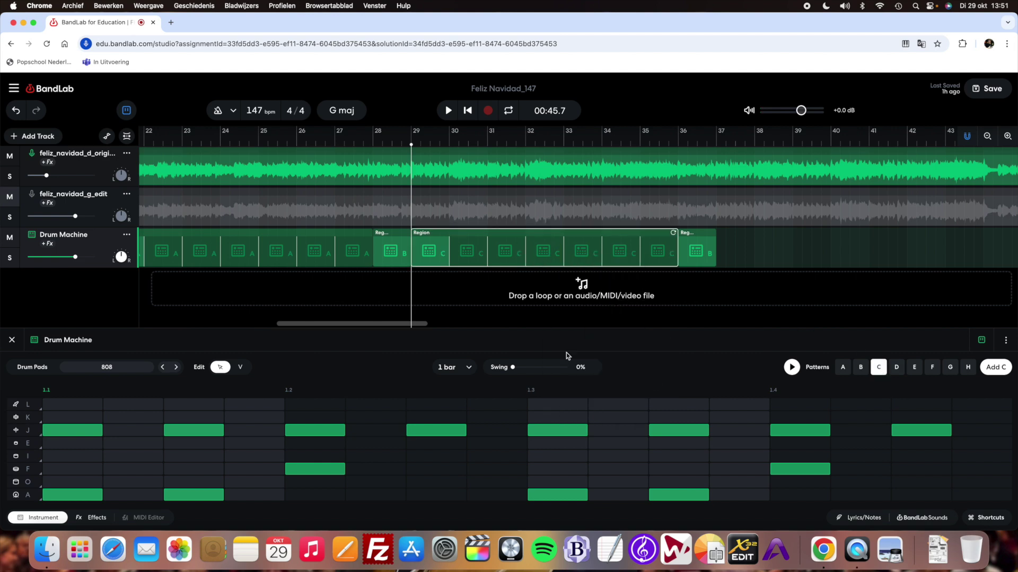
left_click(389, 143)
key("space")
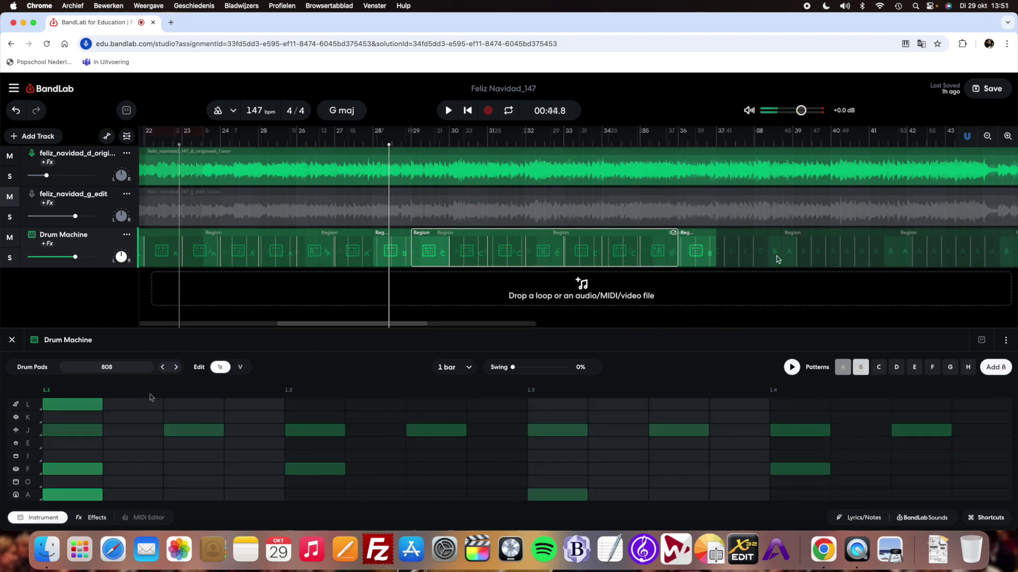
- Search the instruments for "country" and replace the 808 drum pads with the Country drum kit
left_click(133, 368)
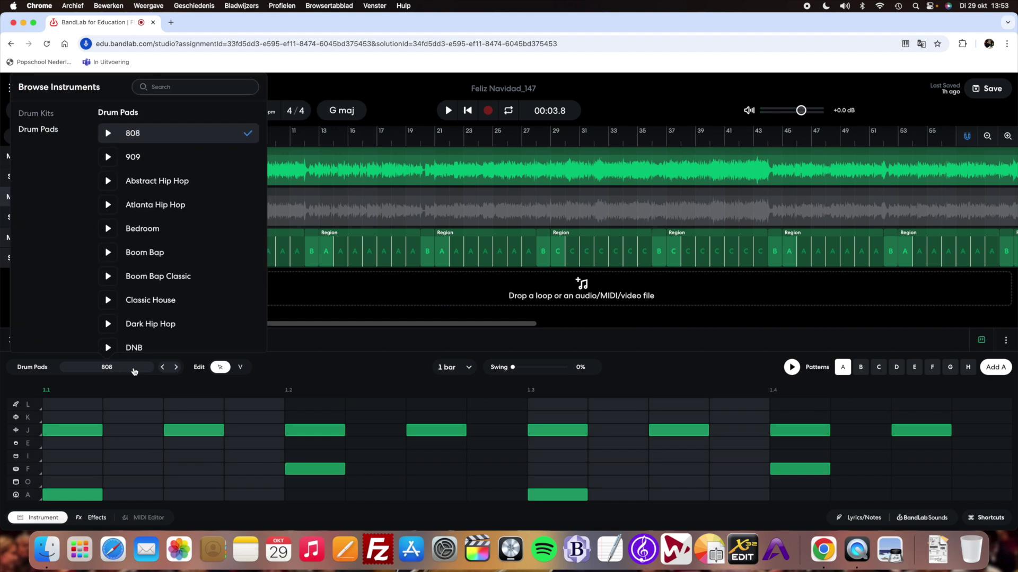
type("count")
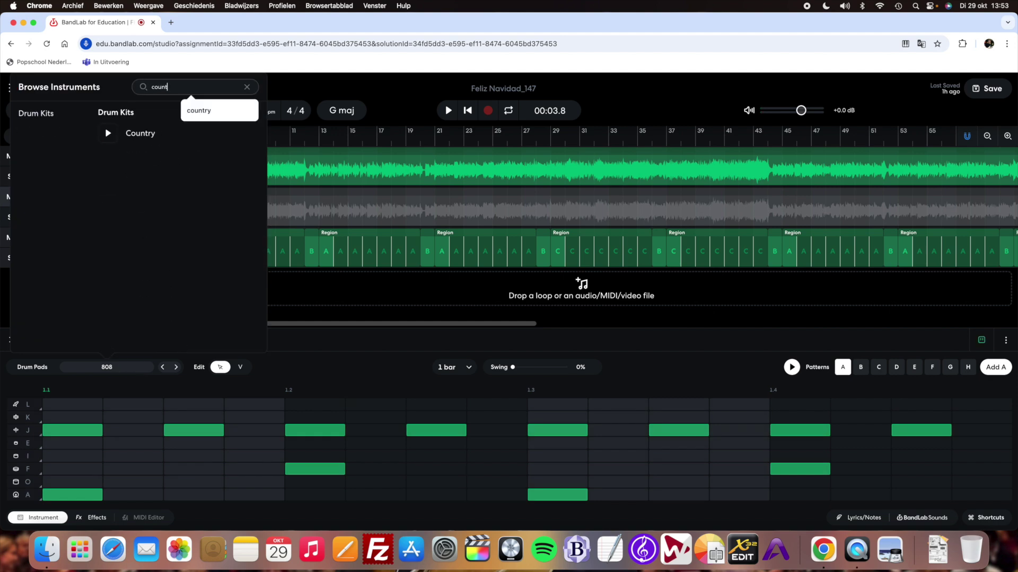
type("ry")
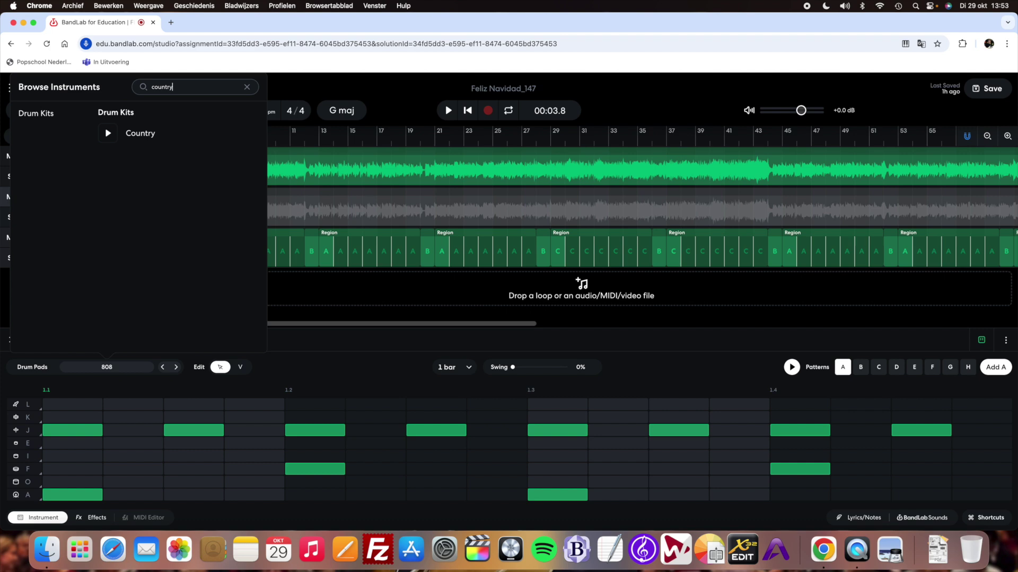
left_click(151, 134)
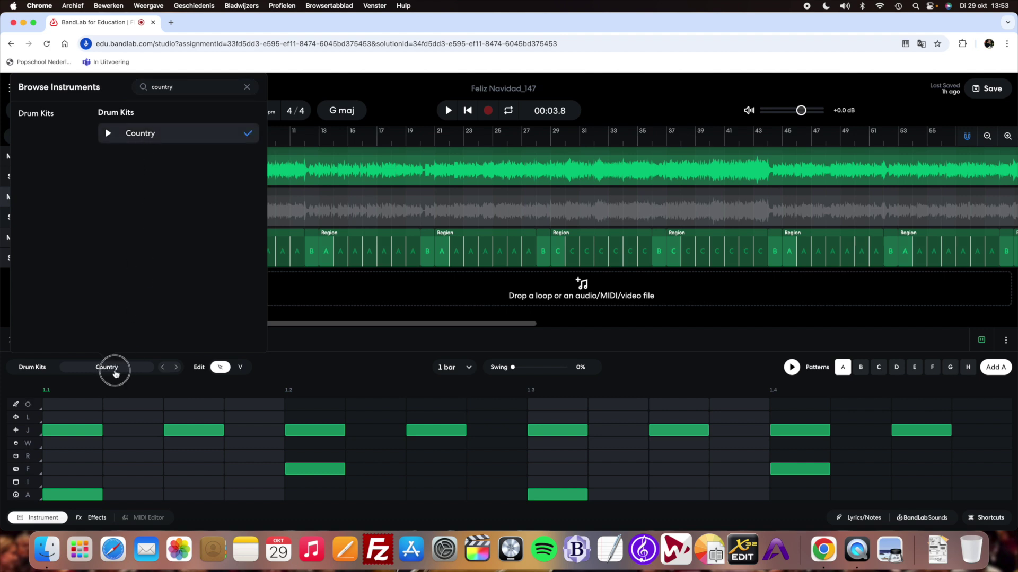
left_click(115, 371)
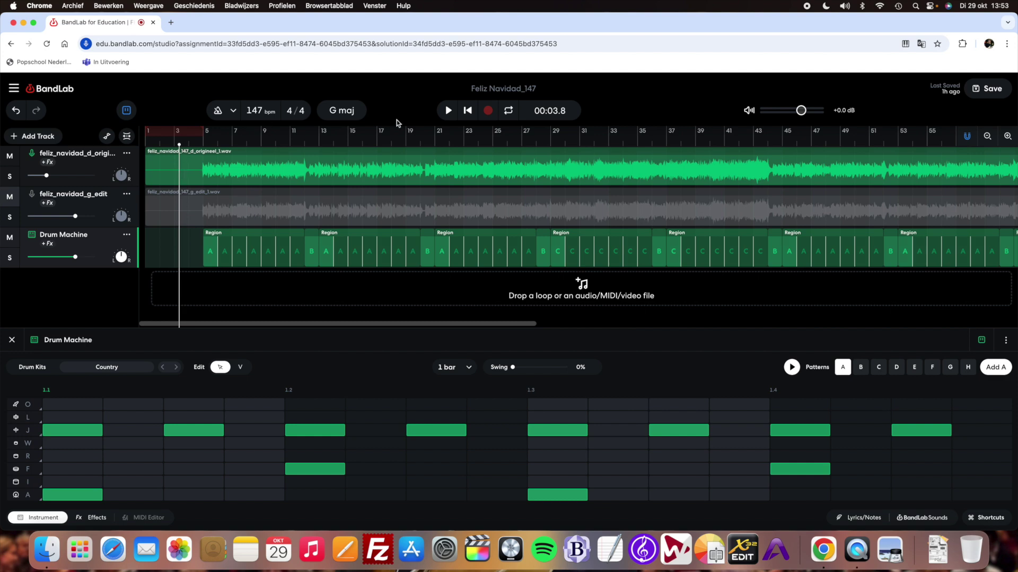
- Play the song from bar 3 with the new kit, soloing the Drum Machine track for a while, and stop playback
left_click(450, 110)
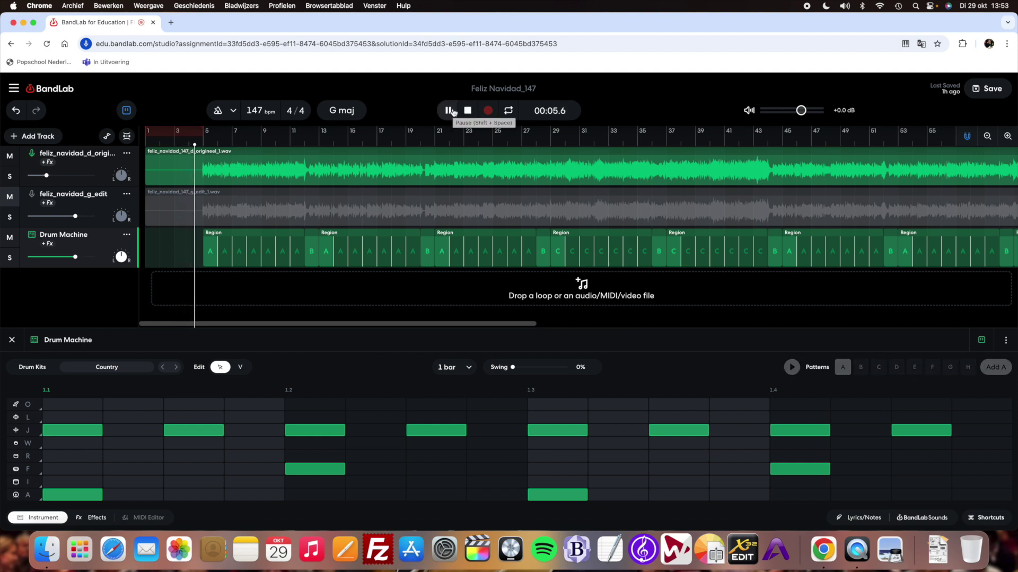
left_click(11, 258)
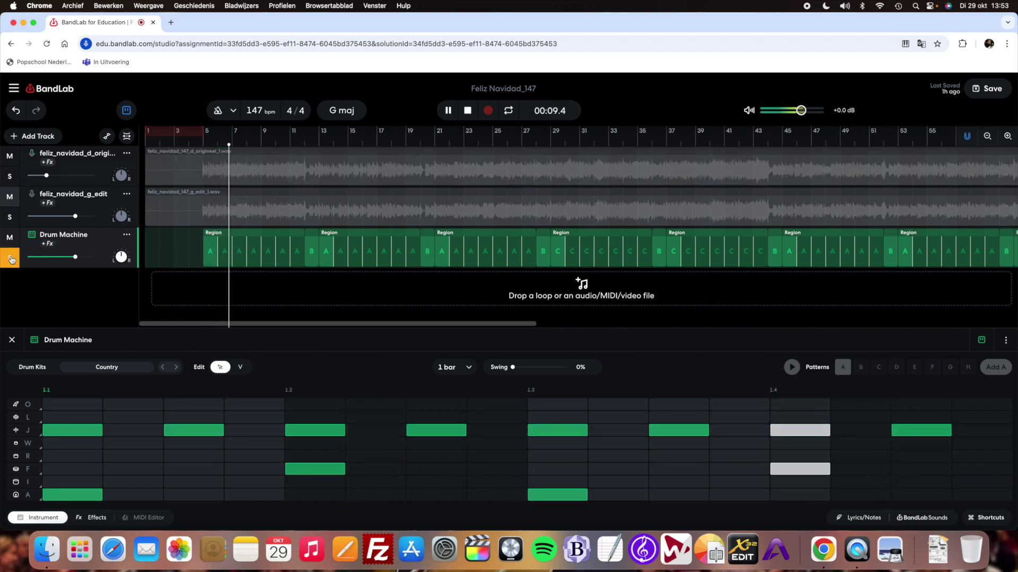
left_click(11, 259)
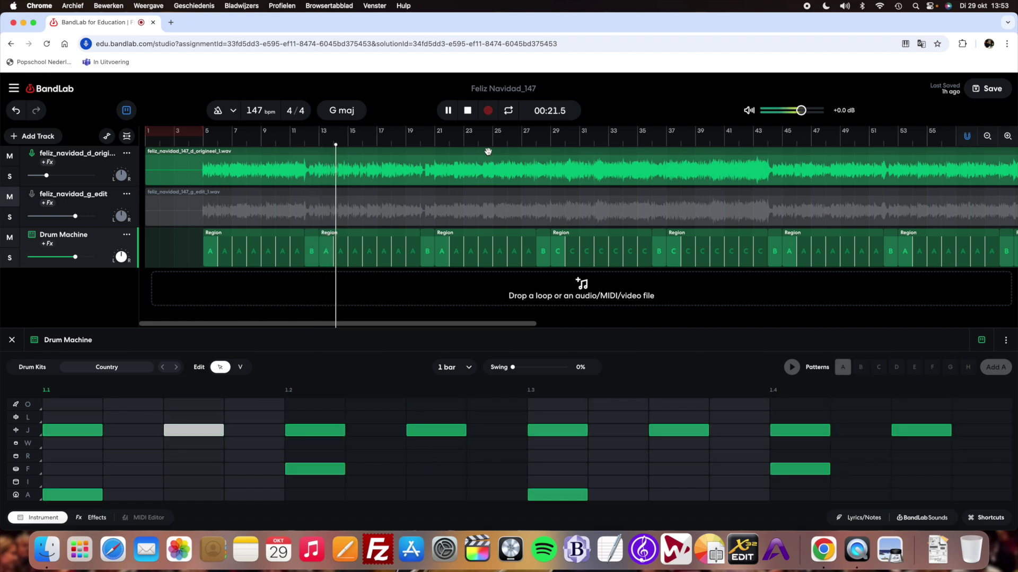
left_click(467, 110)
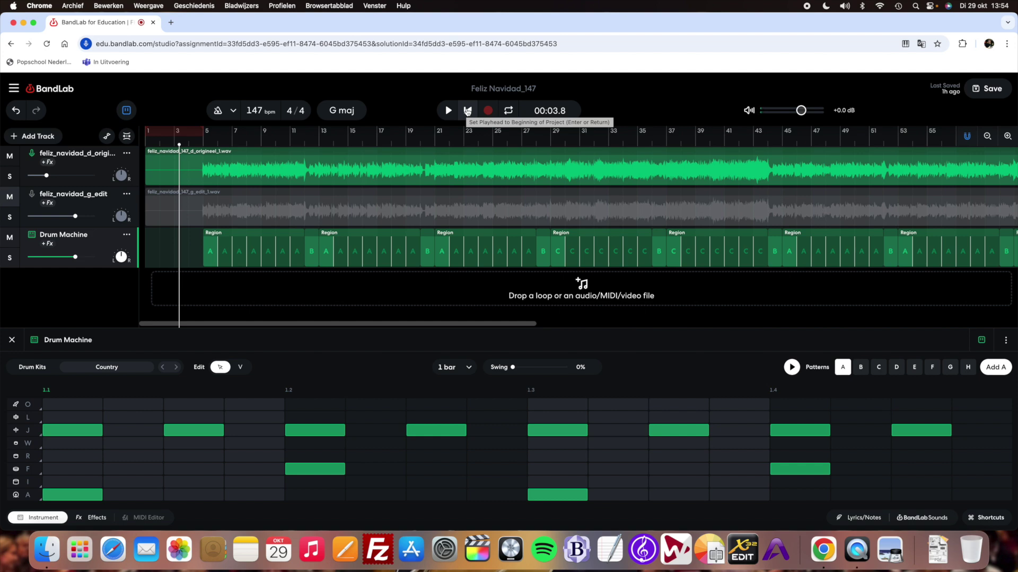
- Save the Feliz Navidad_147 project and exit the studio to the assignment page
left_click(992, 90)
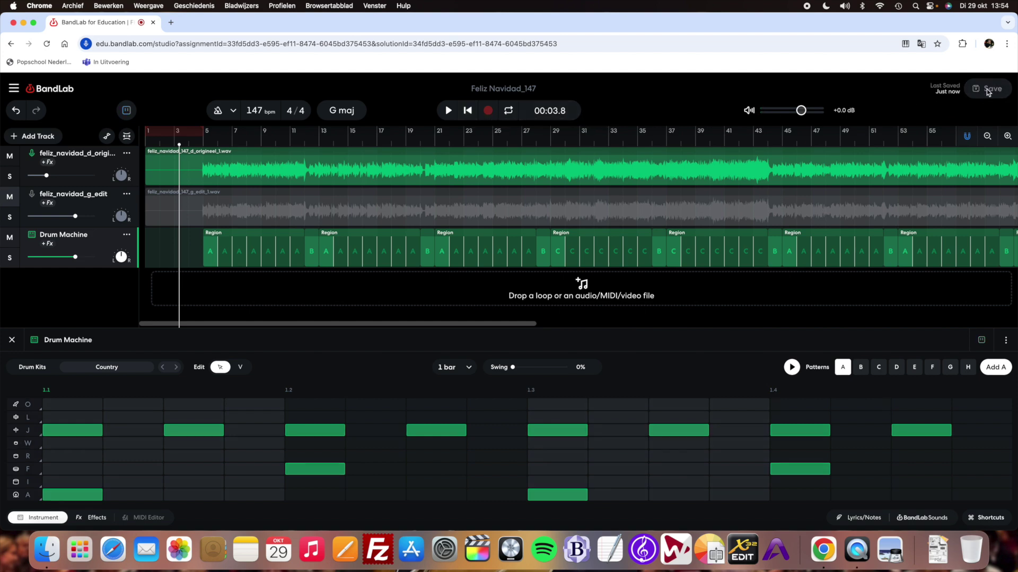
left_click(12, 88)
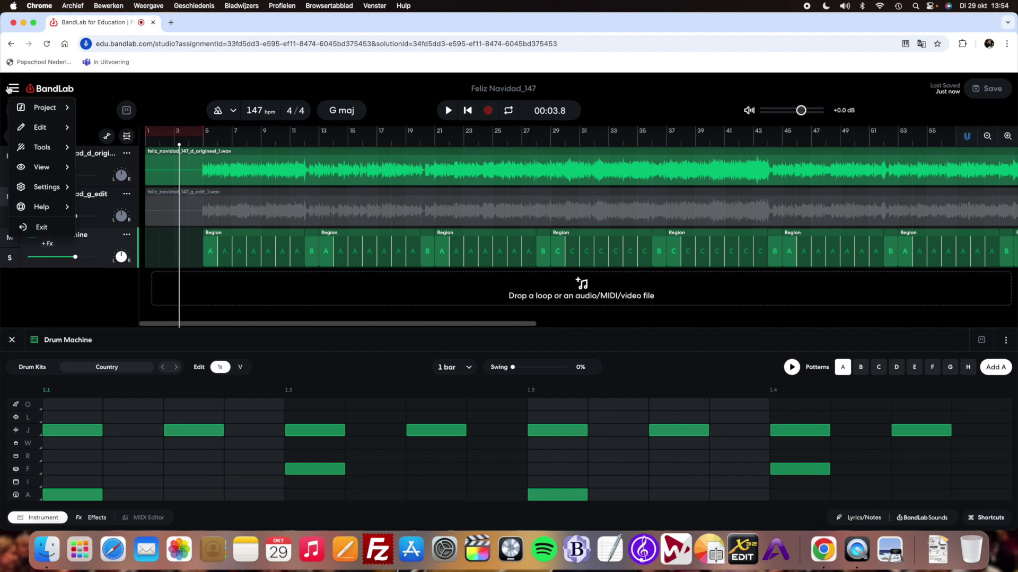
left_click(34, 229)
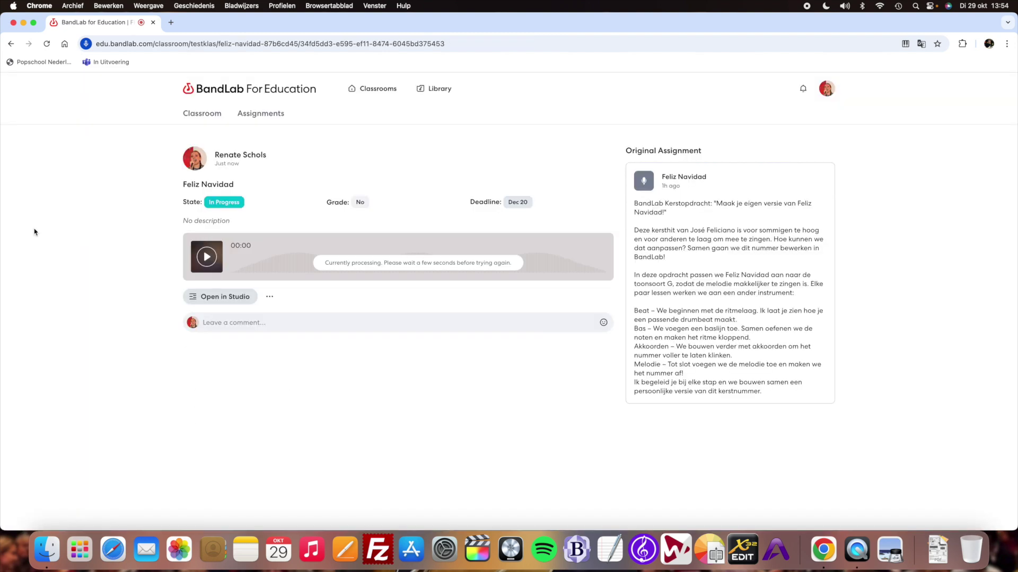